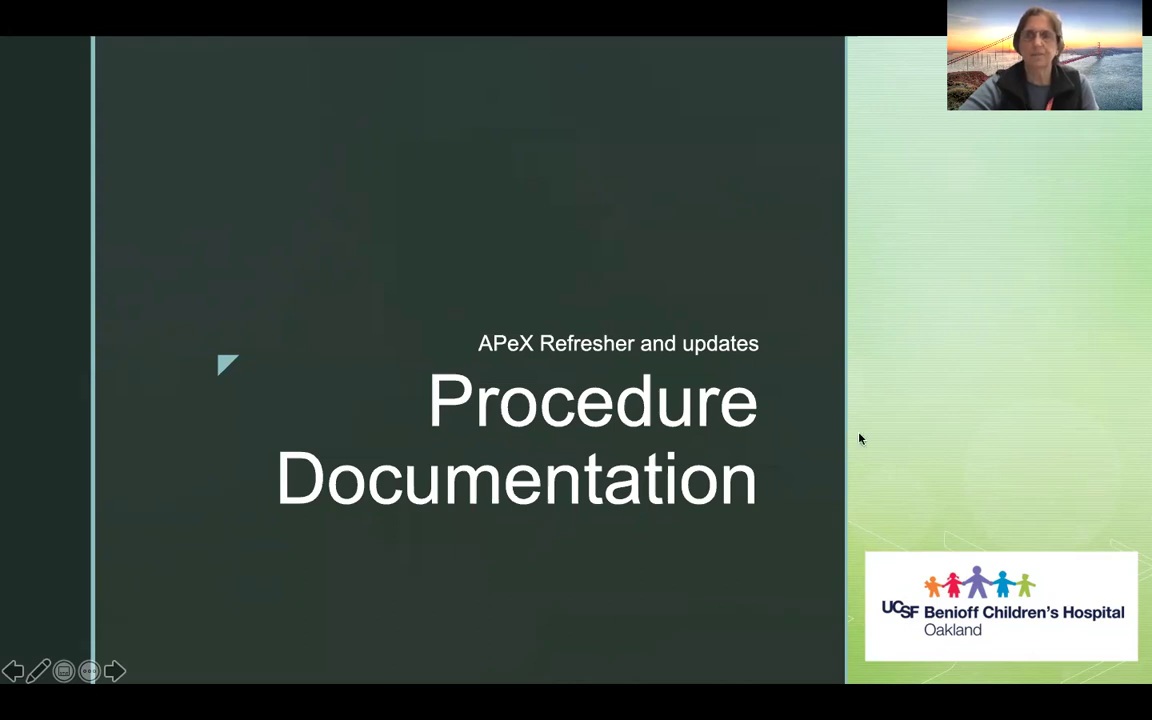
Leave the slideshow for the Epic chart and expand the Narrator's Procedures event list.
key("alt+Tab")
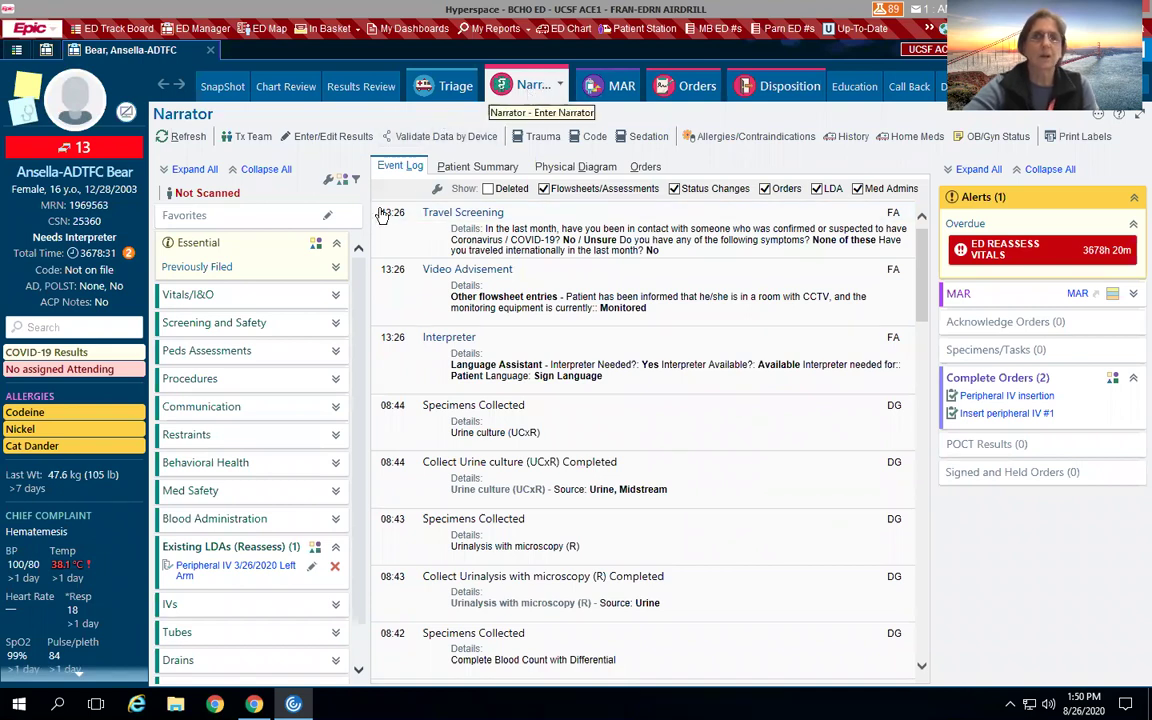
left_click(295, 388)
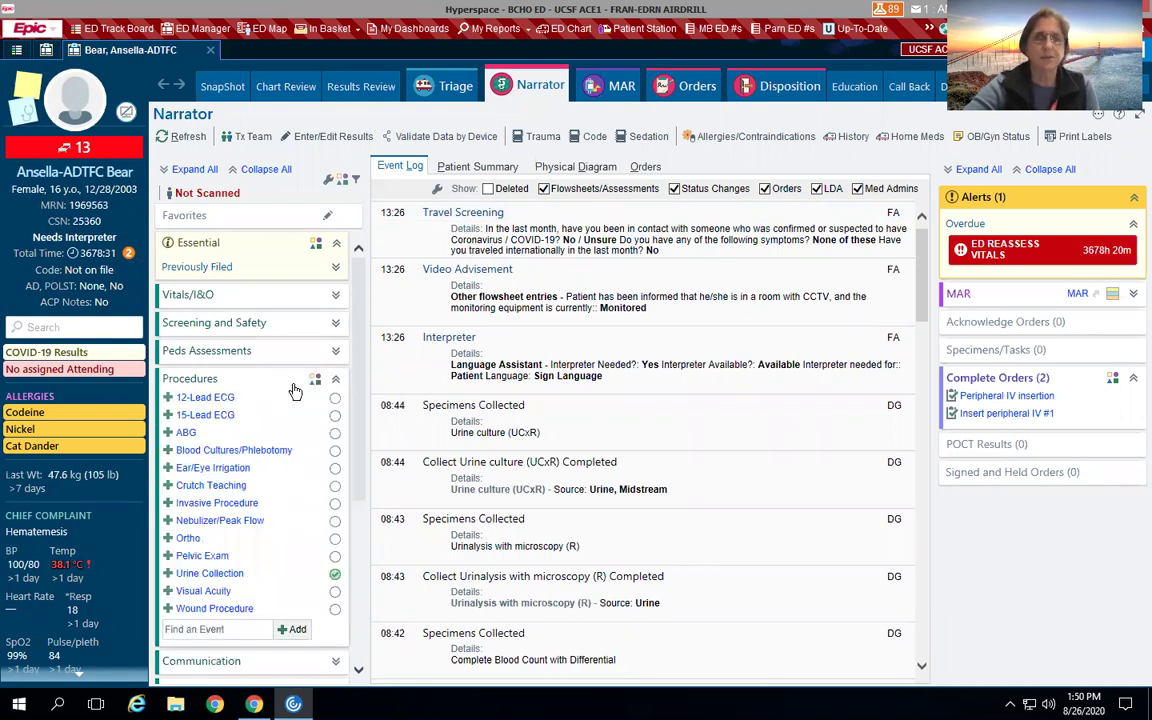
Scroll through the Ear/Eye Irrigation form, then bring up the Crutch Teaching form.
left_click(213, 470)
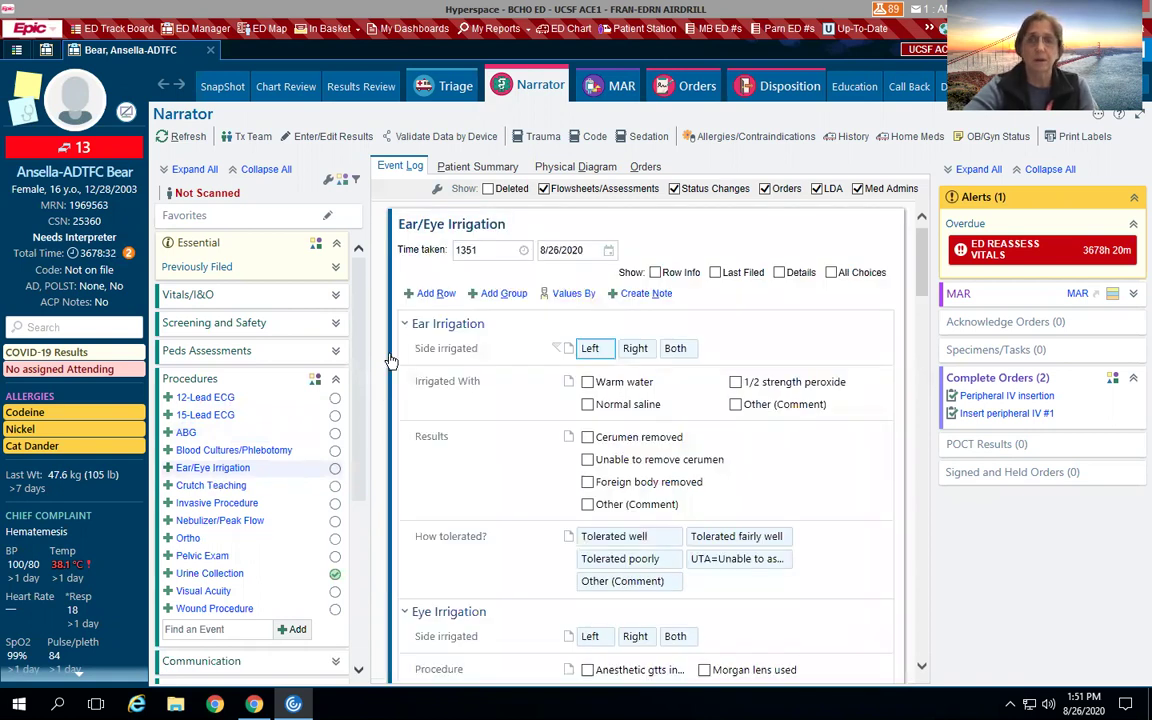
scroll(496, 368, "down", 4)
scroll(496, 368, "up", 2)
scroll(496, 368, "up", 1)
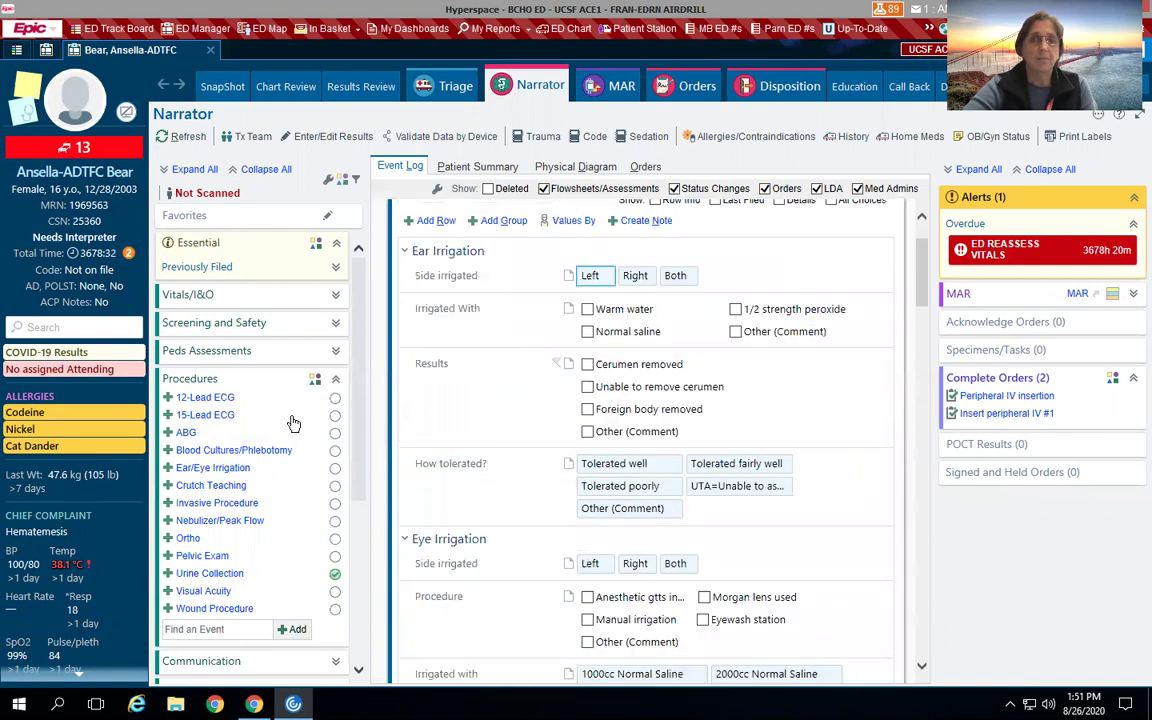
left_click(236, 486)
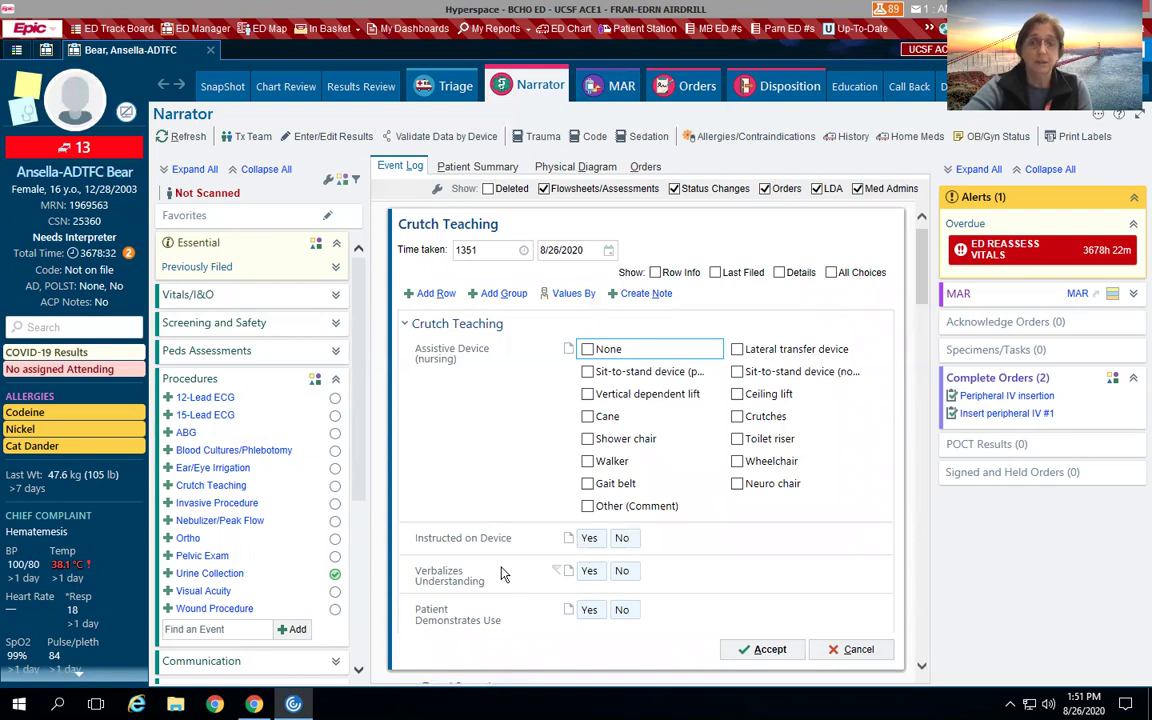
View the Invasive Procedure verification checklist, then bring up the Nebulizer/Peak Flow form.
left_click(241, 505)
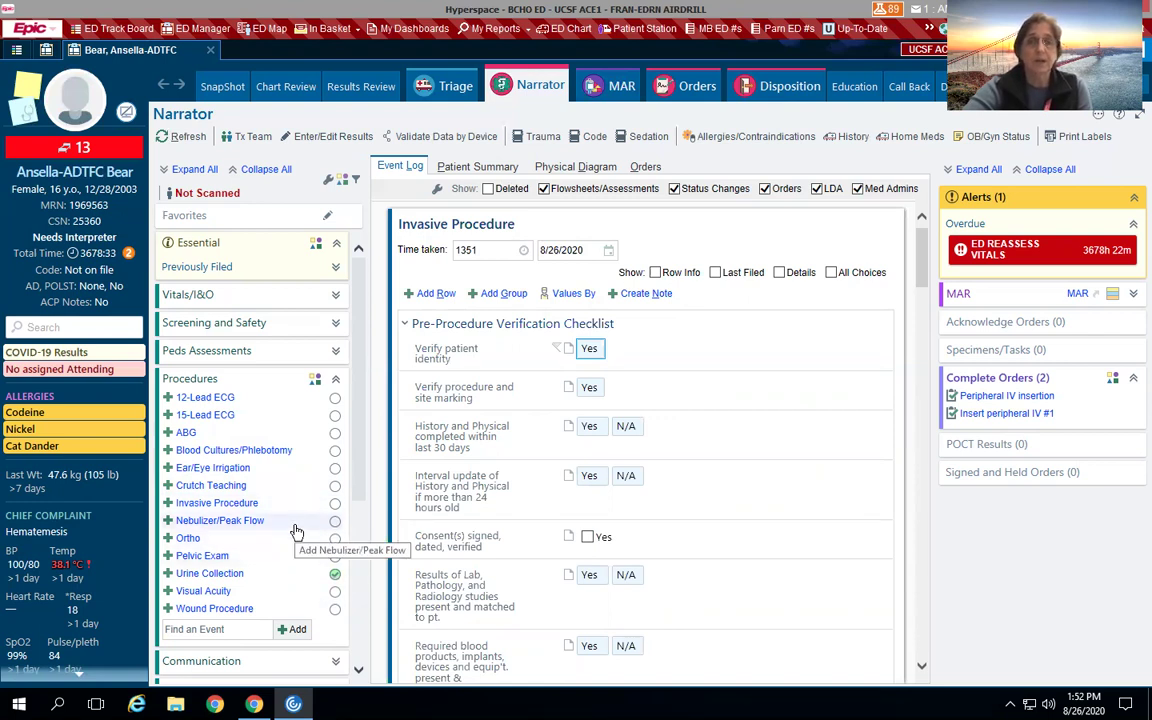
left_click(295, 527)
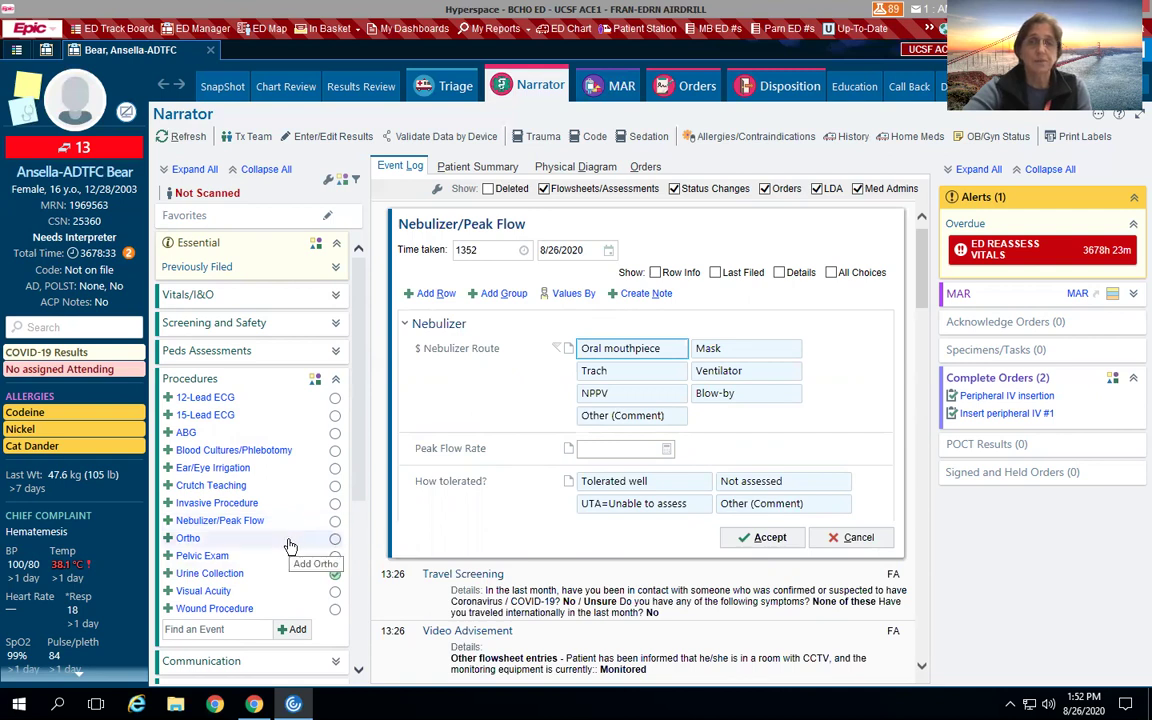
Open the Ortho form and scroll through splinting, cast, braces, immobilization and Procedural Assistance.
left_click(289, 546)
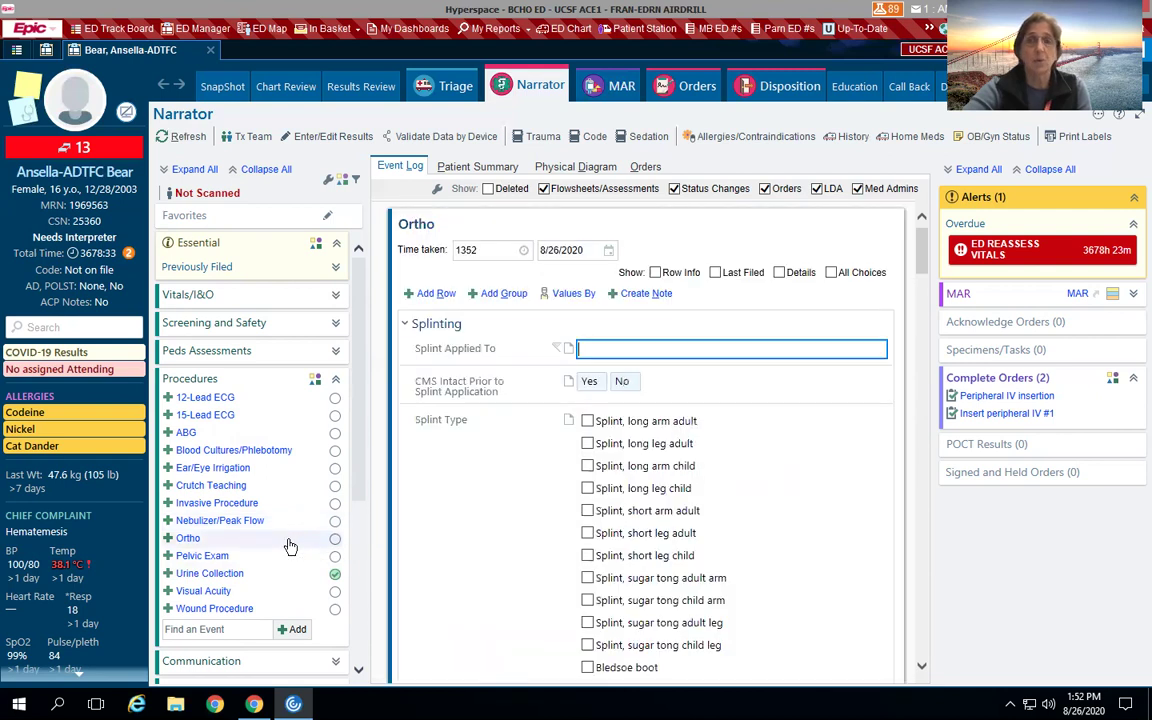
scroll(518, 516, "down", 2)
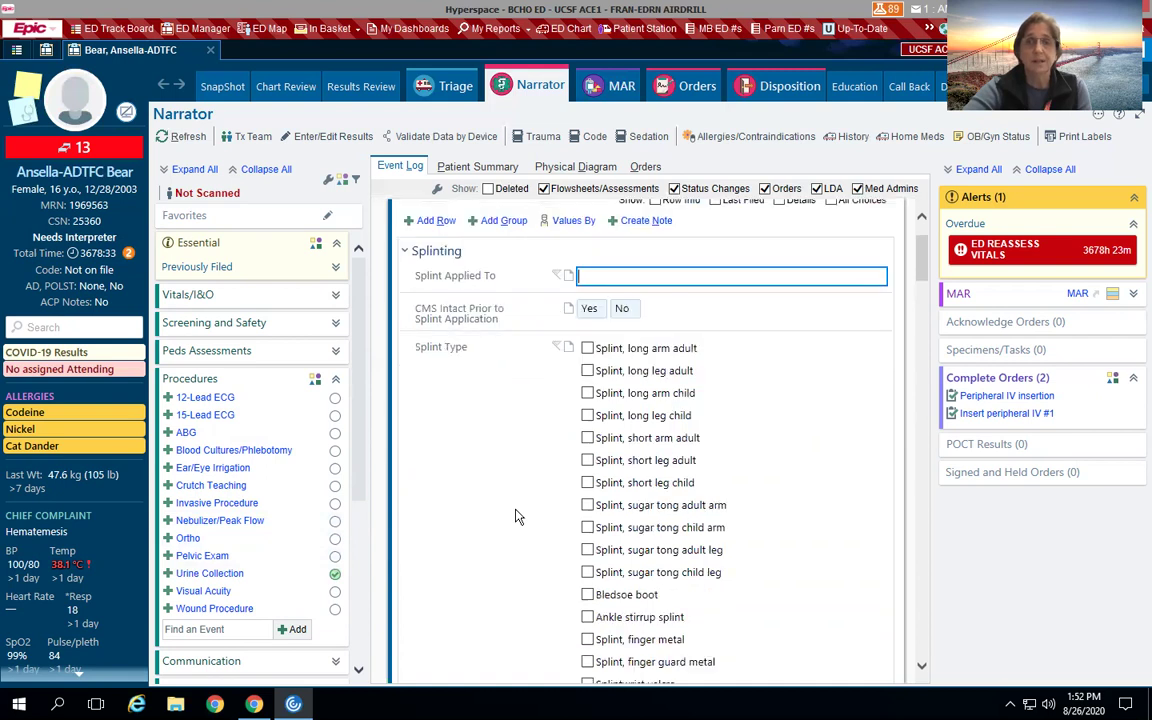
scroll(518, 516, "down", 5)
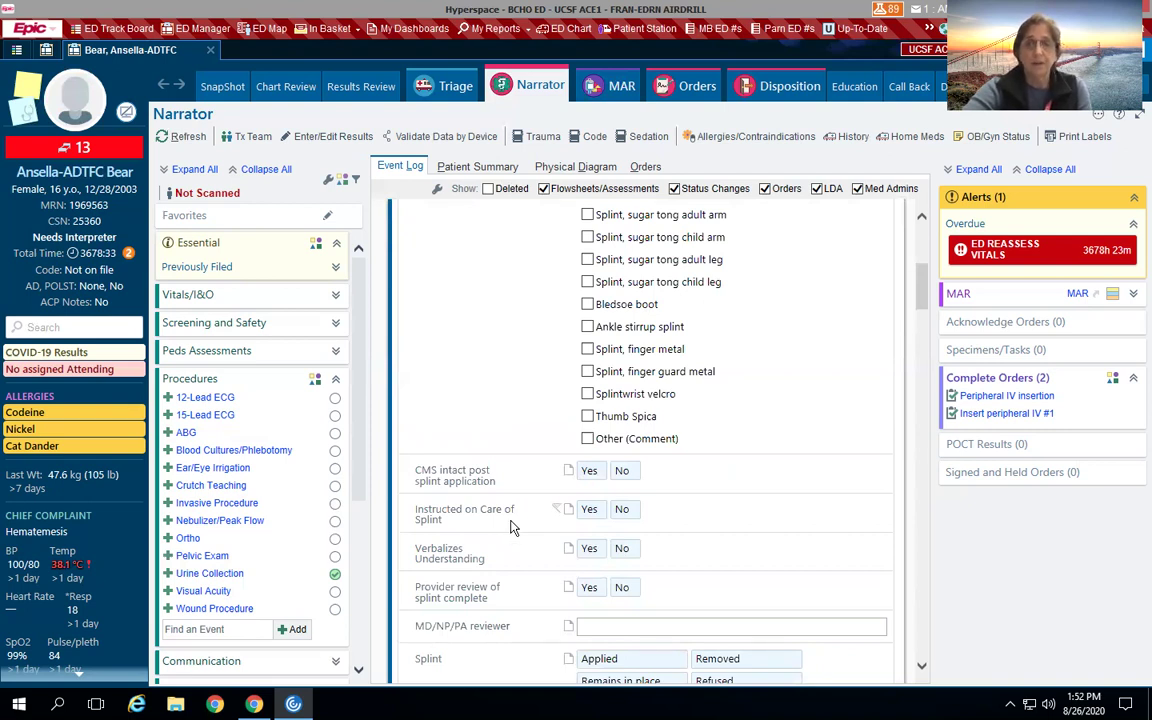
scroll(516, 515, "down", 5)
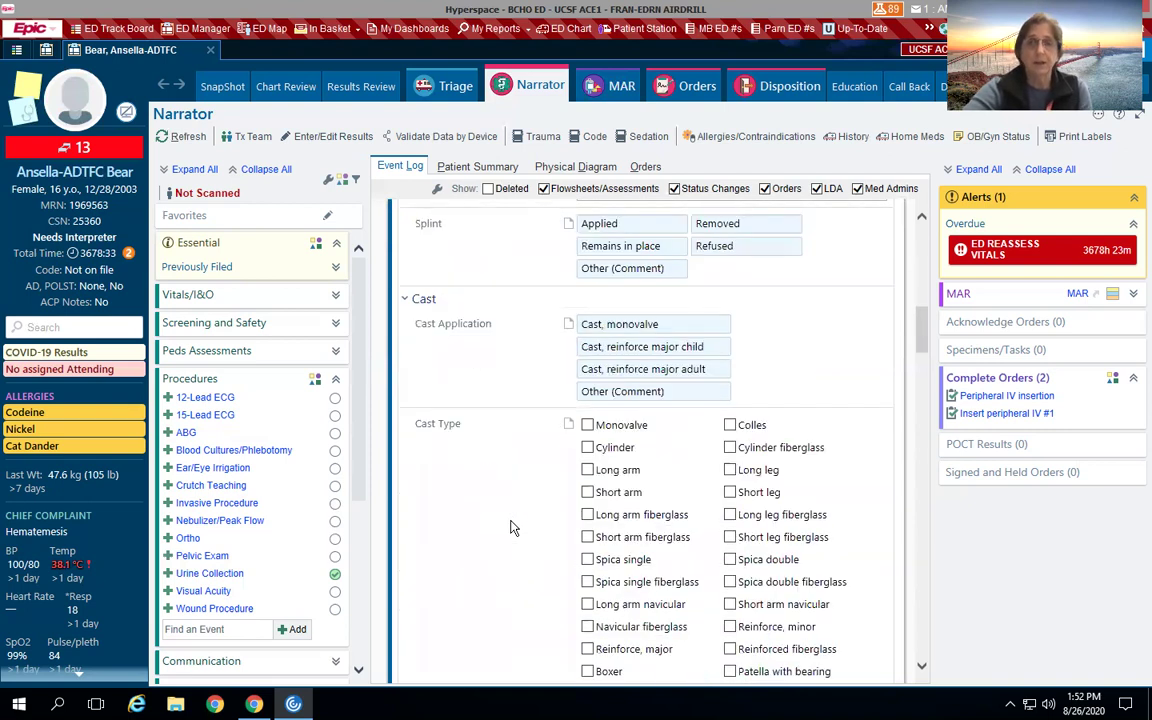
scroll(512, 527, "down", 4)
scroll(512, 527, "down", 1)
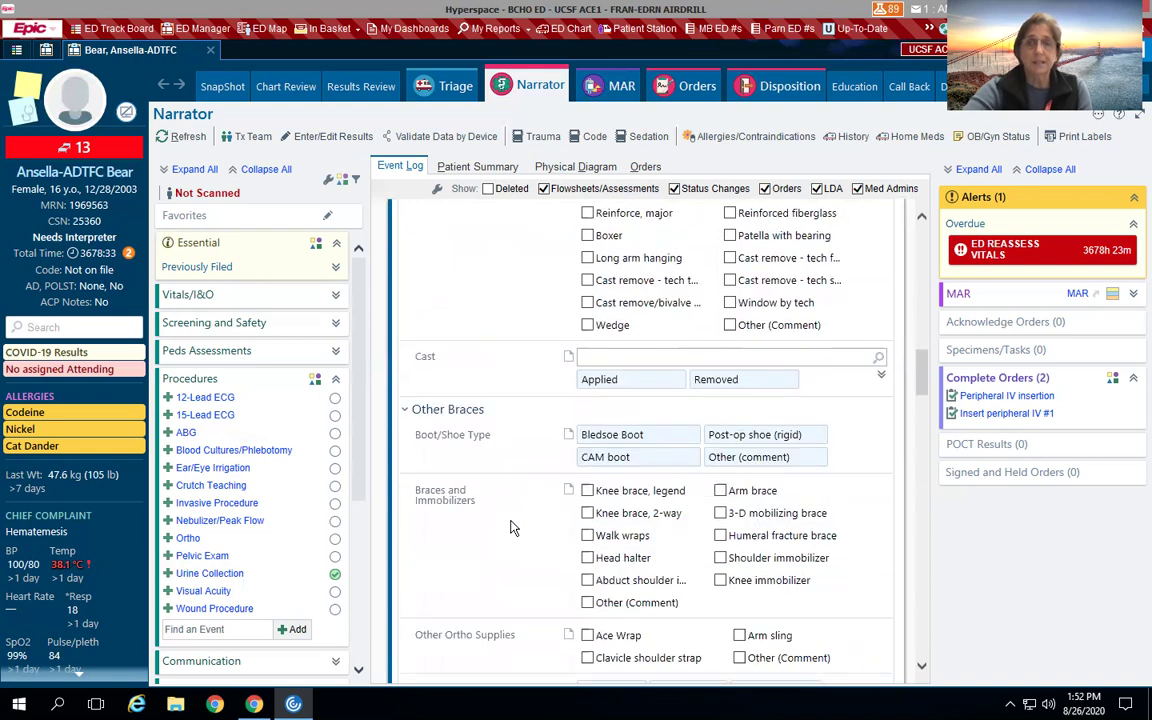
scroll(512, 527, "down", 1)
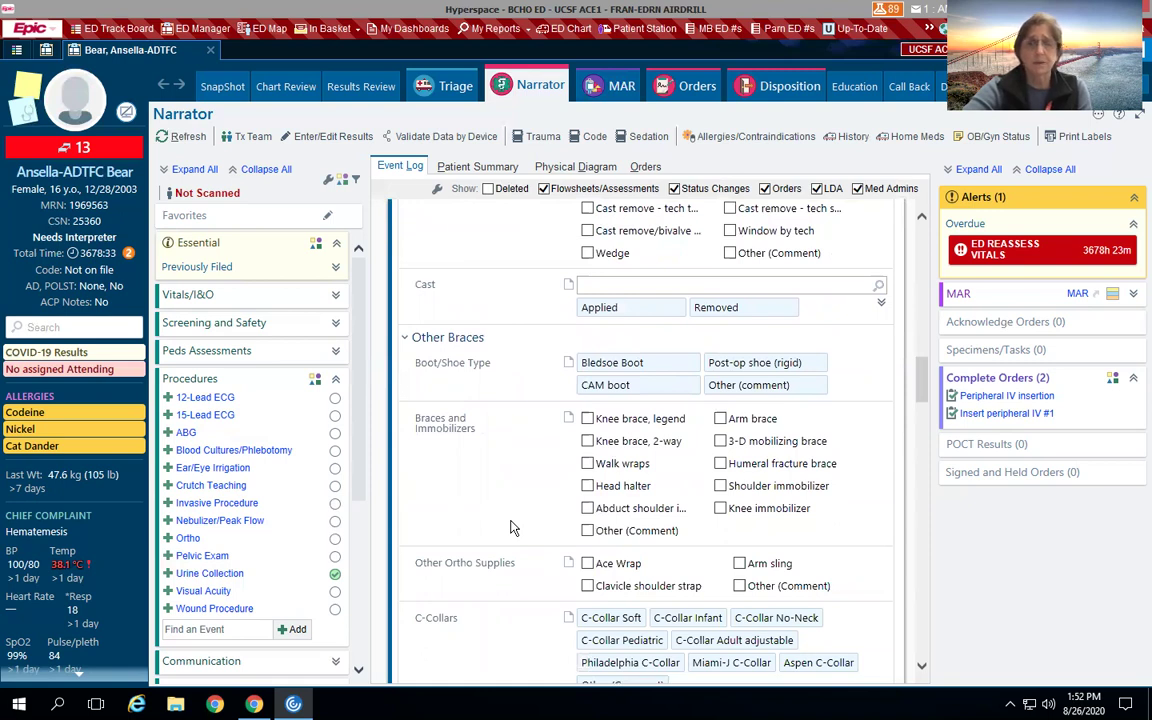
scroll(512, 527, "down", 2)
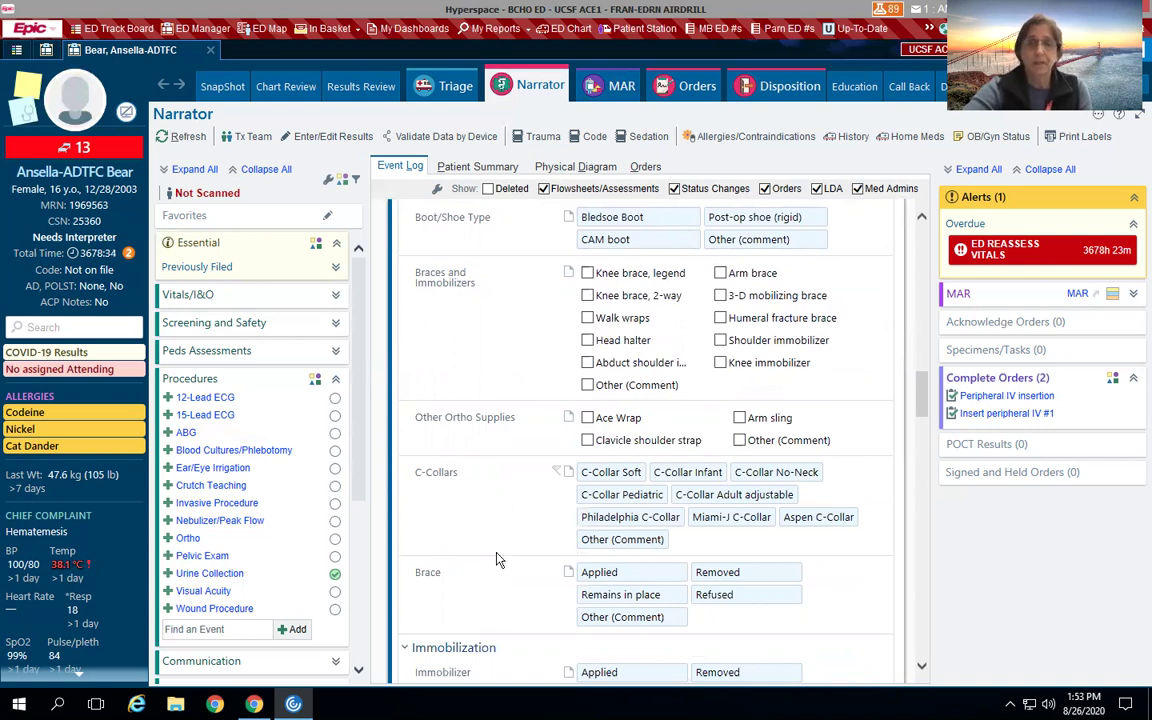
scroll(497, 560, "down", 2)
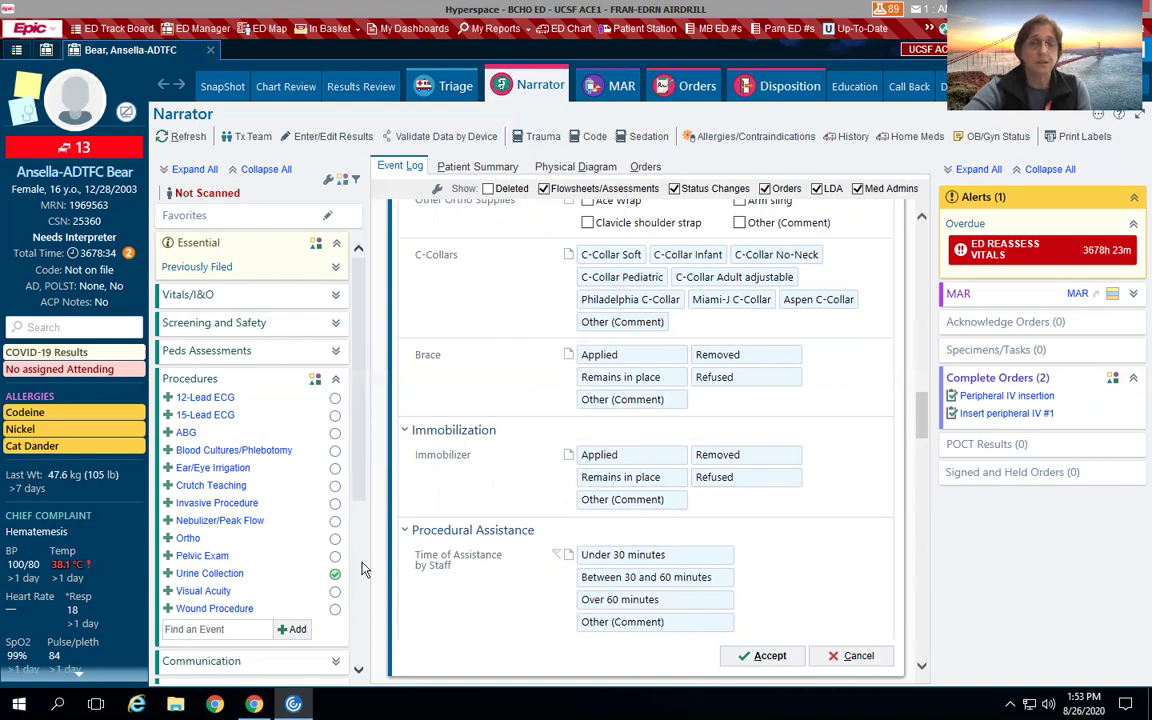
View the Pelvic Exam form, then scroll through the Urine Collection form.
left_click(230, 556)
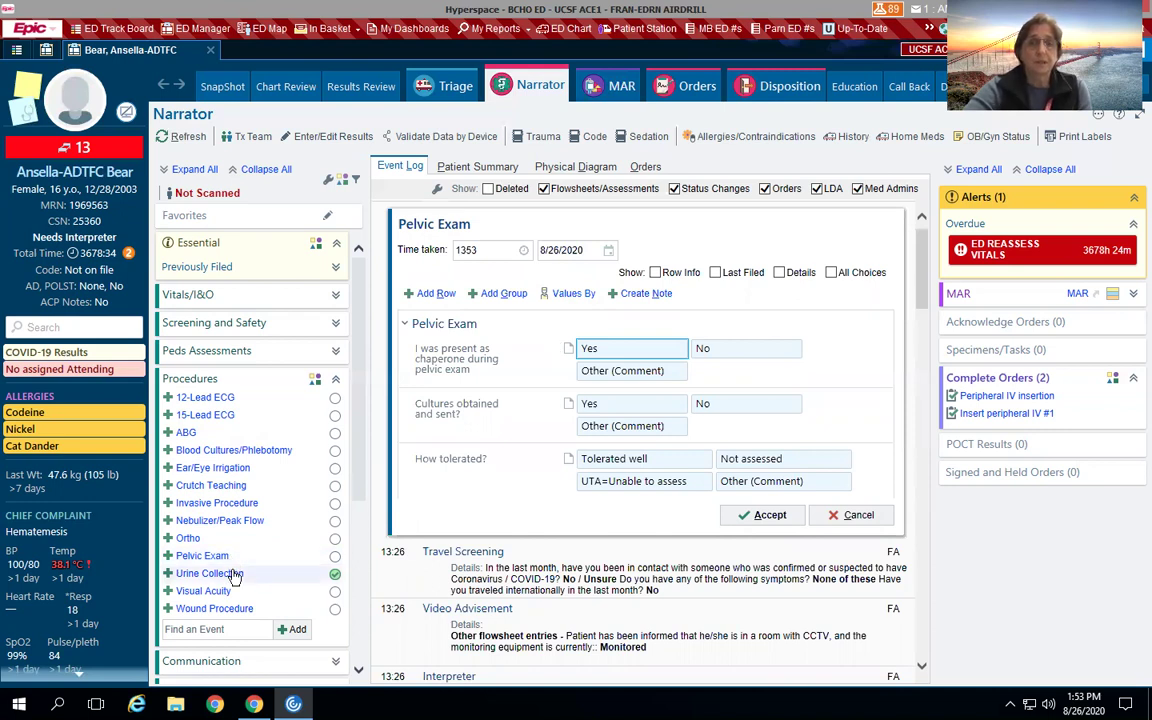
left_click(236, 576)
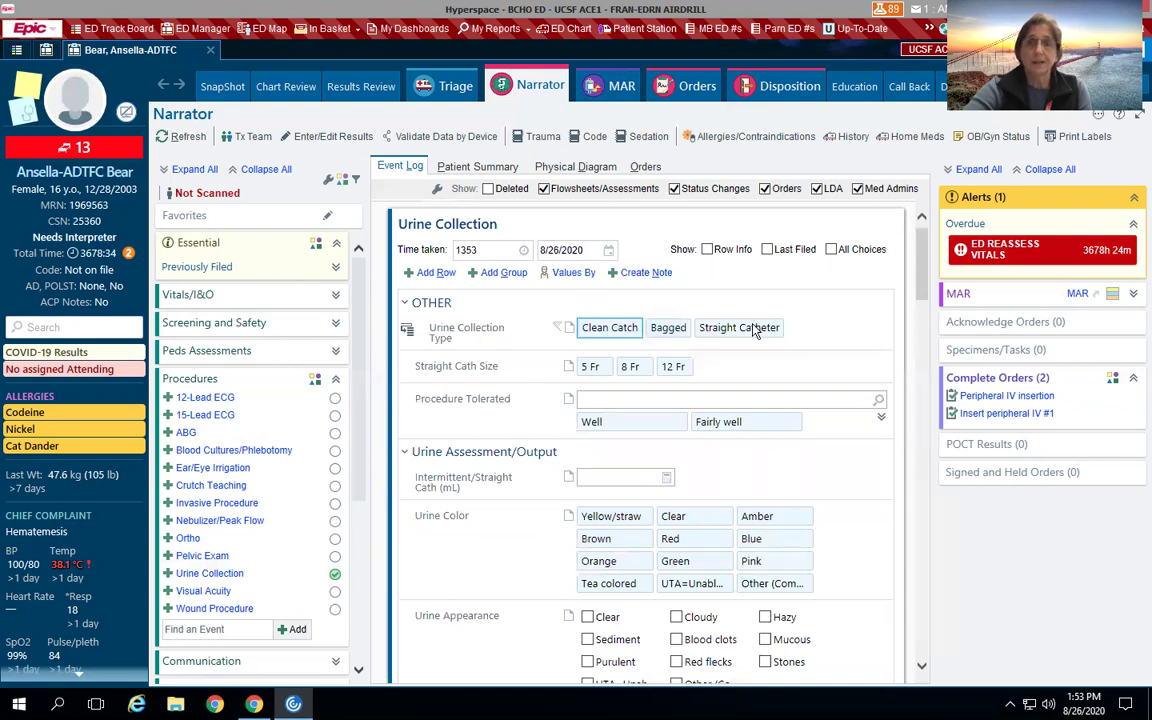
scroll(719, 480, "down", 3)
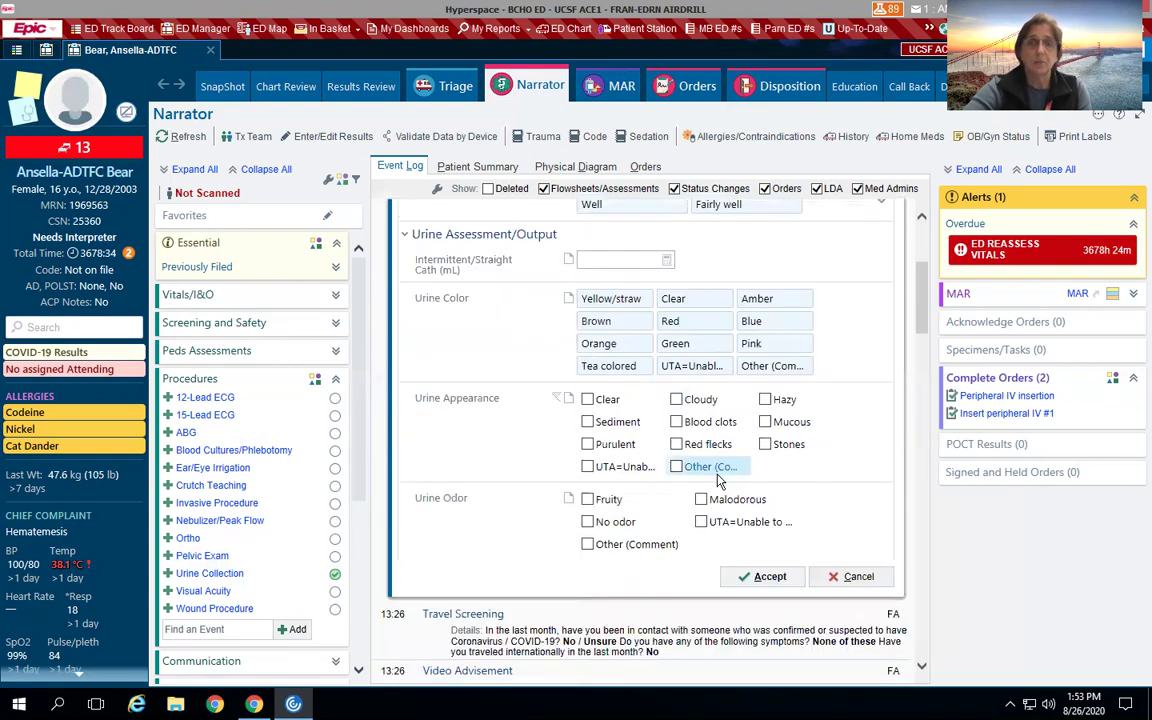
scroll(719, 480, "up", 3)
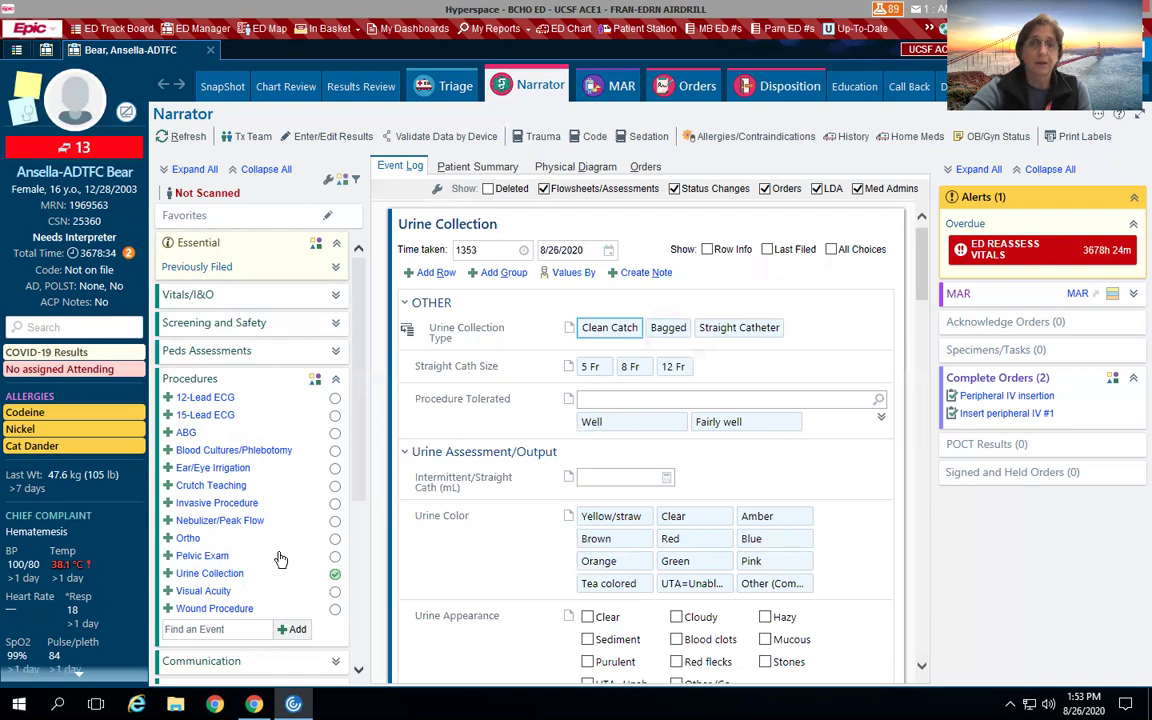
left_click(224, 593)
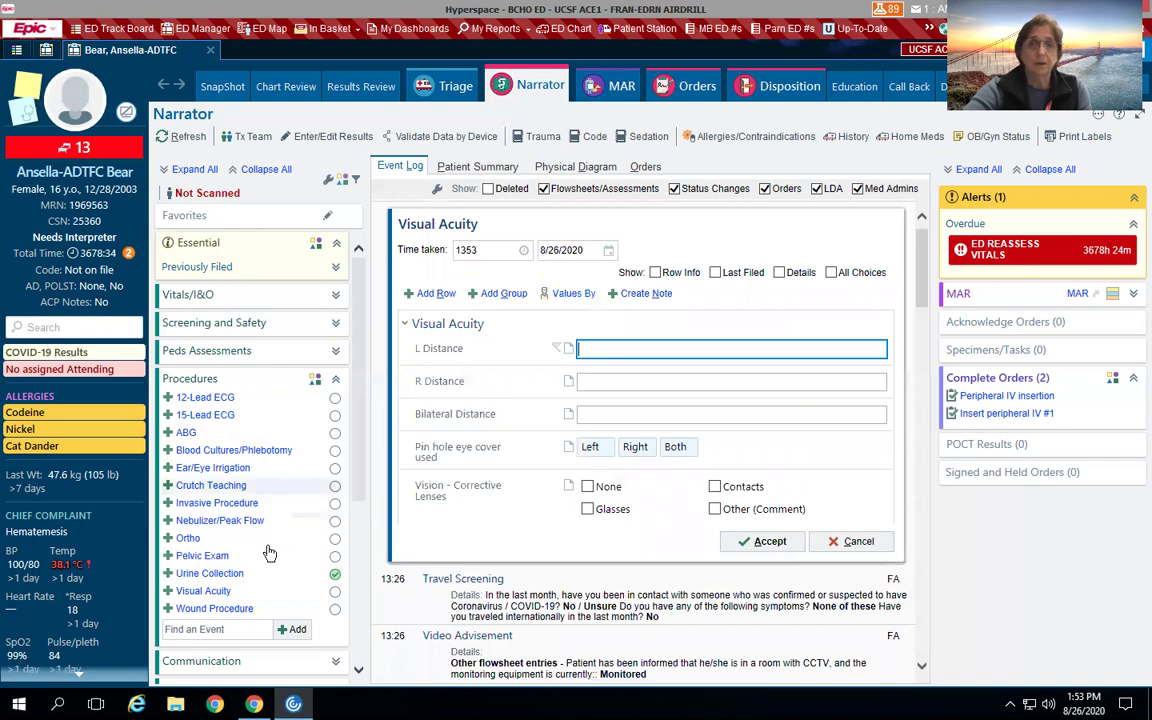
left_click(241, 610)
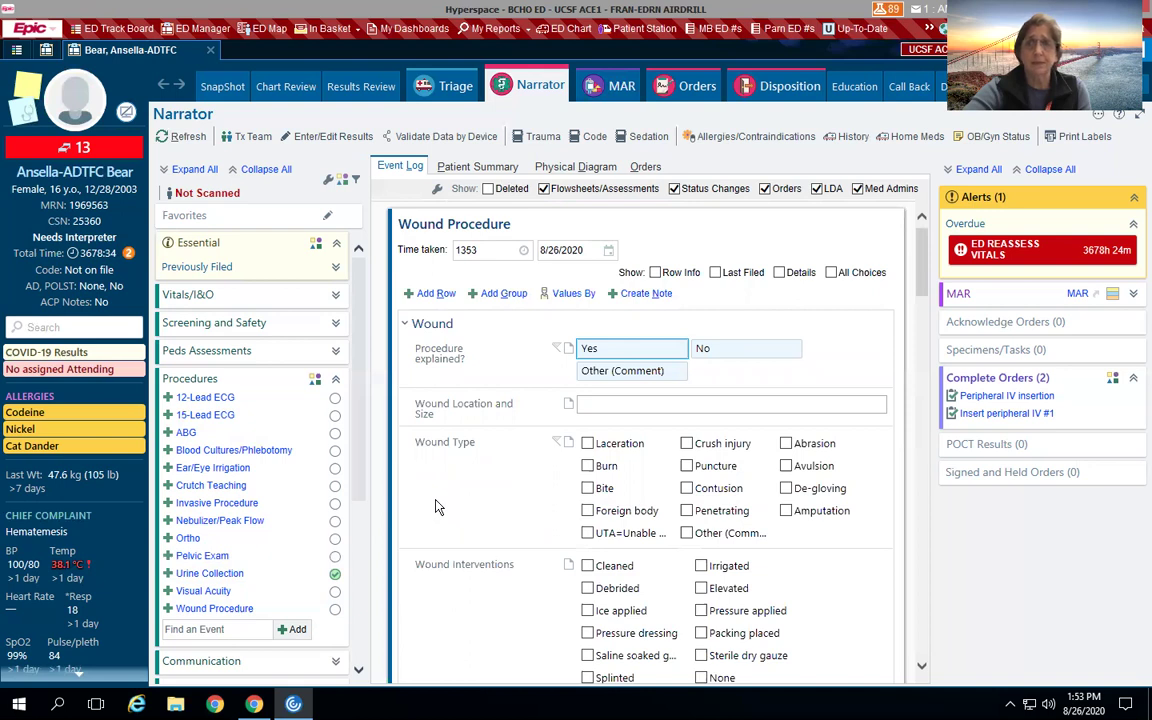
scroll(435, 507, "down", 1)
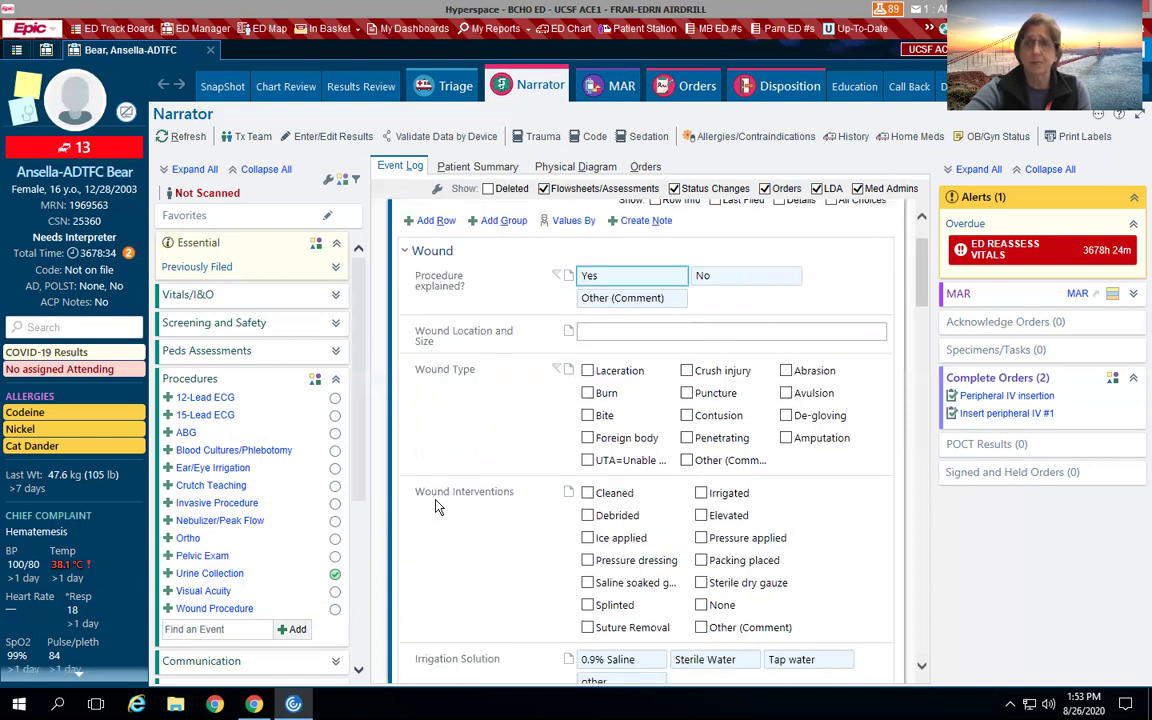
scroll(435, 507, "down", 2)
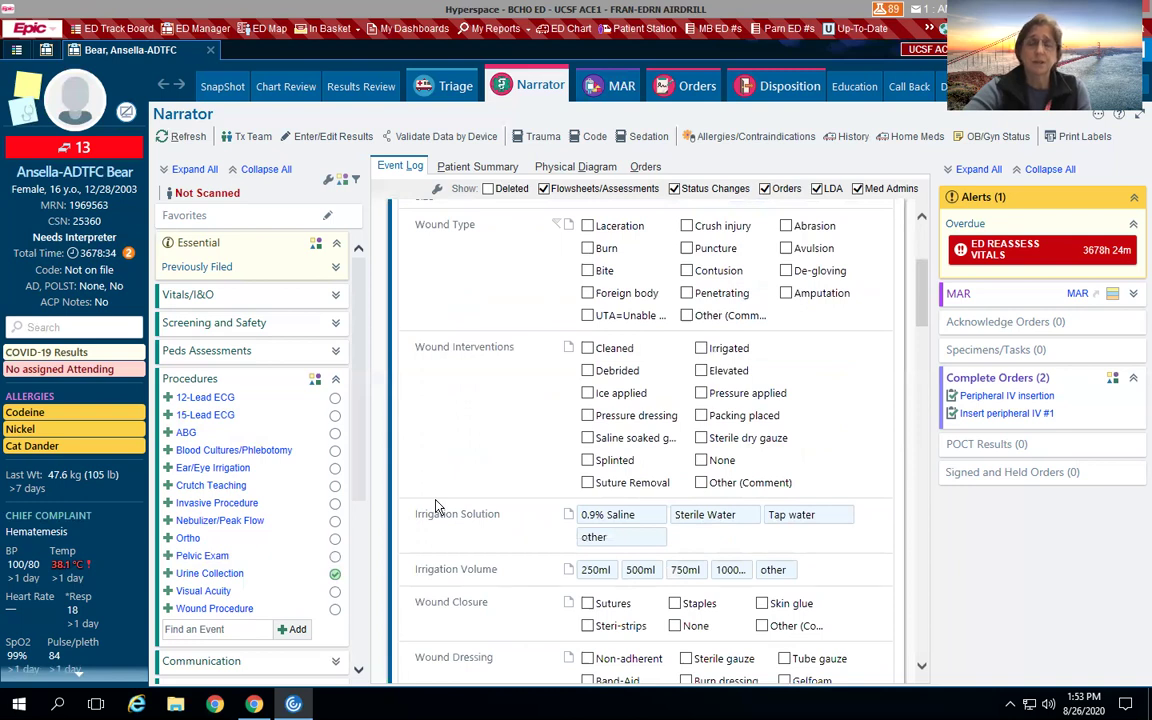
scroll(435, 507, "down", 1)
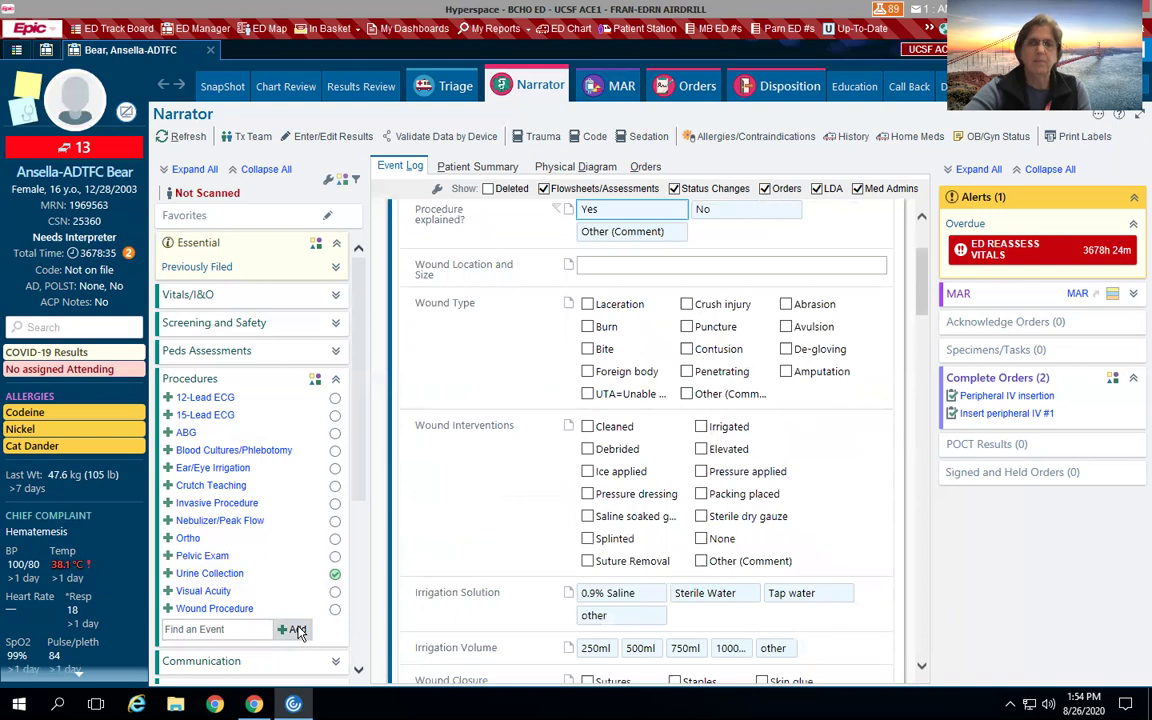
Open Event Select and scroll its 26 events, from 12-Lead ECG to Post-intubation assessment.
left_click(297, 629)
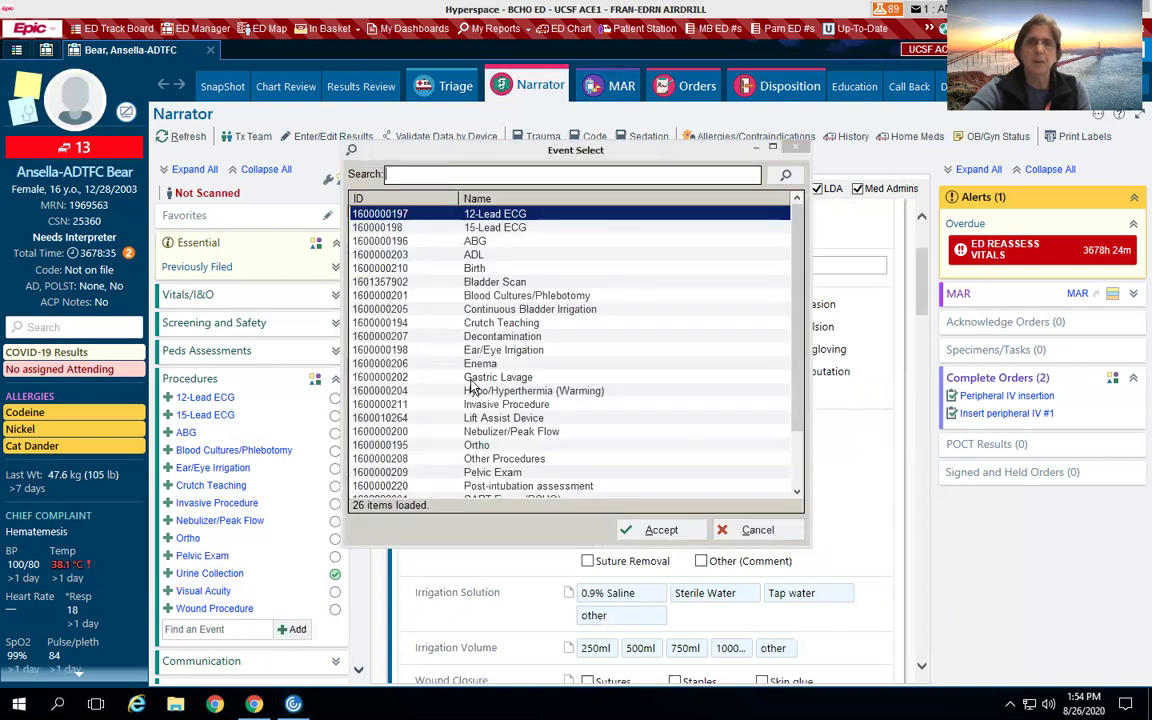
scroll(473, 387, "down", 2)
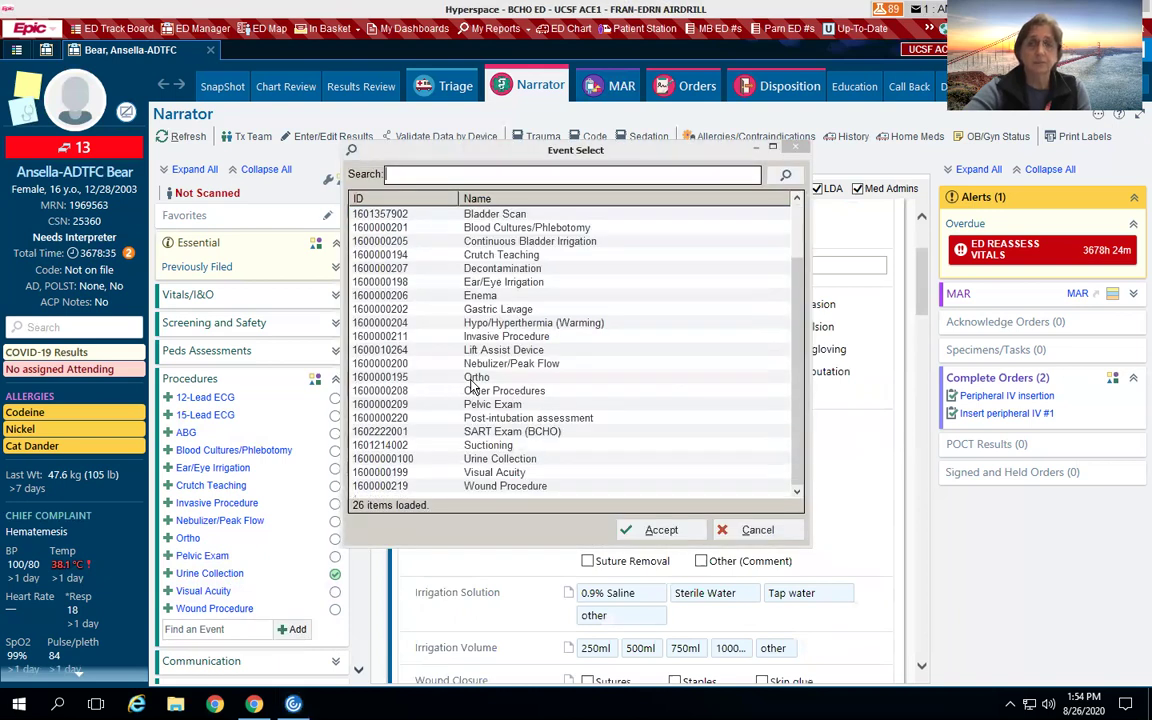
scroll(473, 387, "up", 2)
scroll(473, 387, "down", 2)
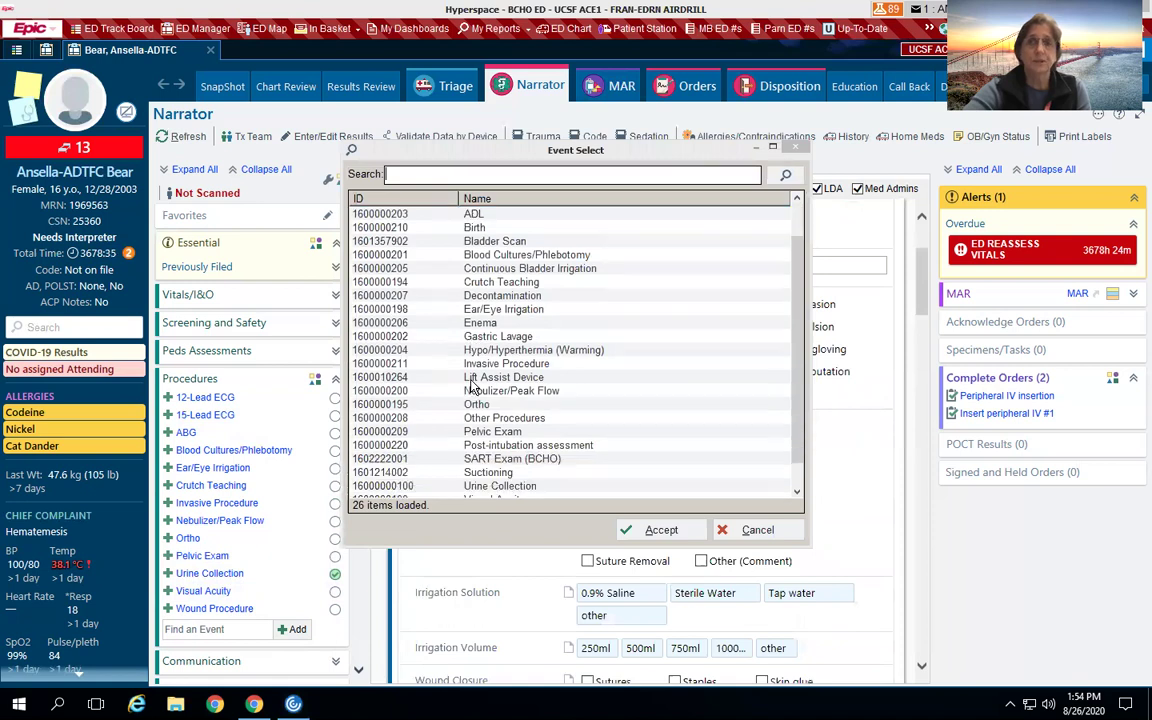
scroll(473, 387, "up", 2)
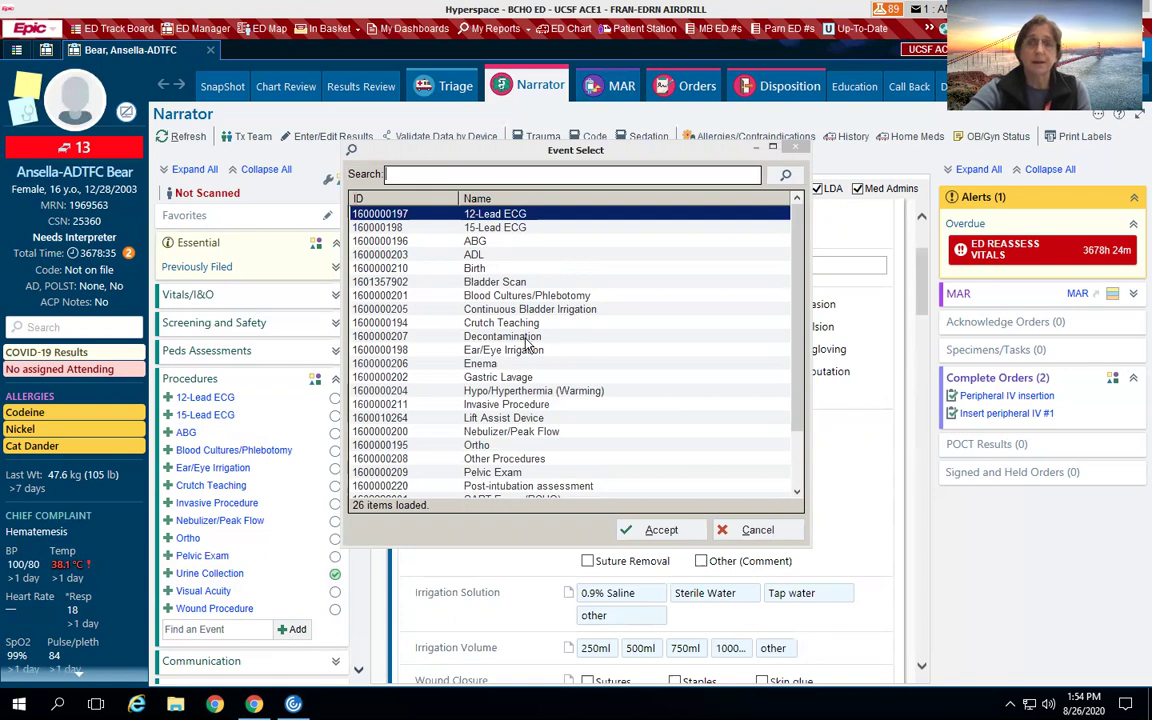
Add a Decontamination event, view its flowsheet row, and return to the Narrator.
double_click(526, 338)
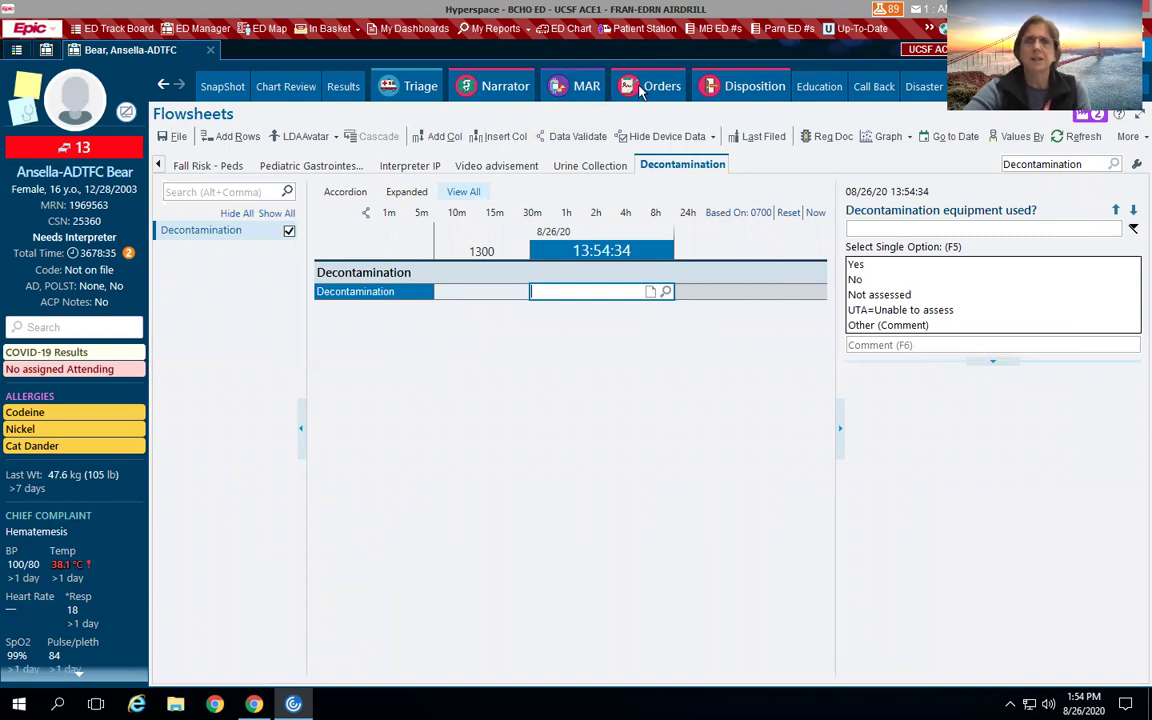
left_click(490, 88)
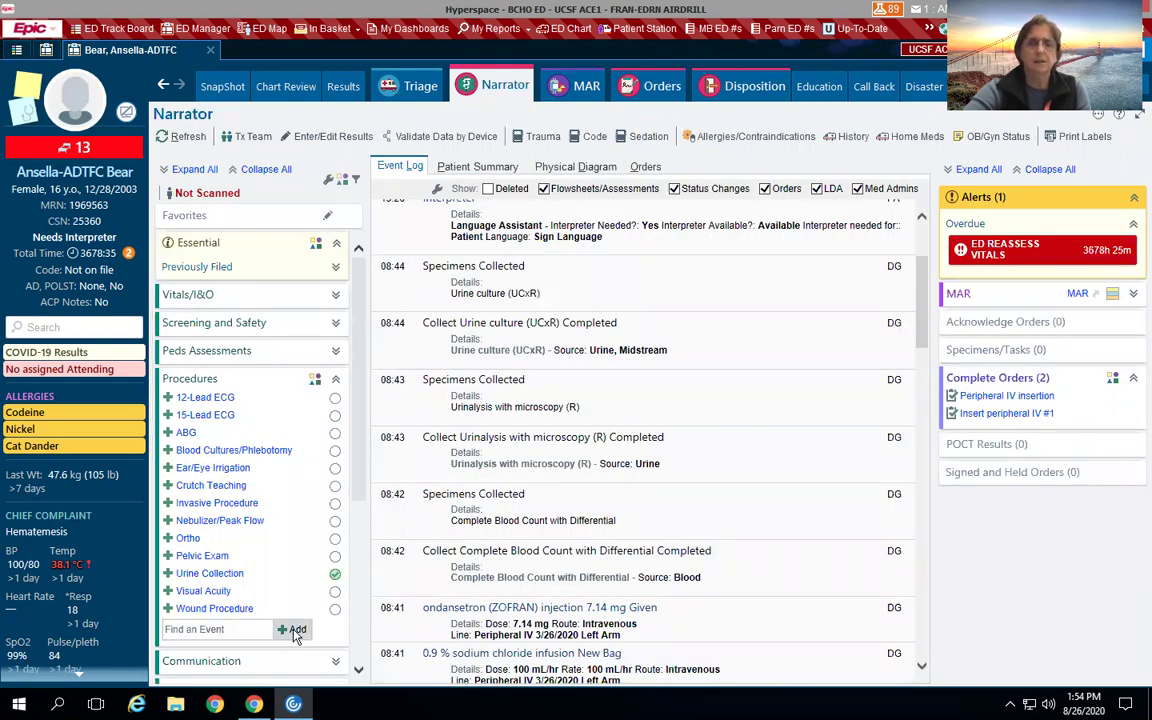
Add a SART Exam (BCHO) event and answer Yes to being present as chaperone.
left_click(295, 630)
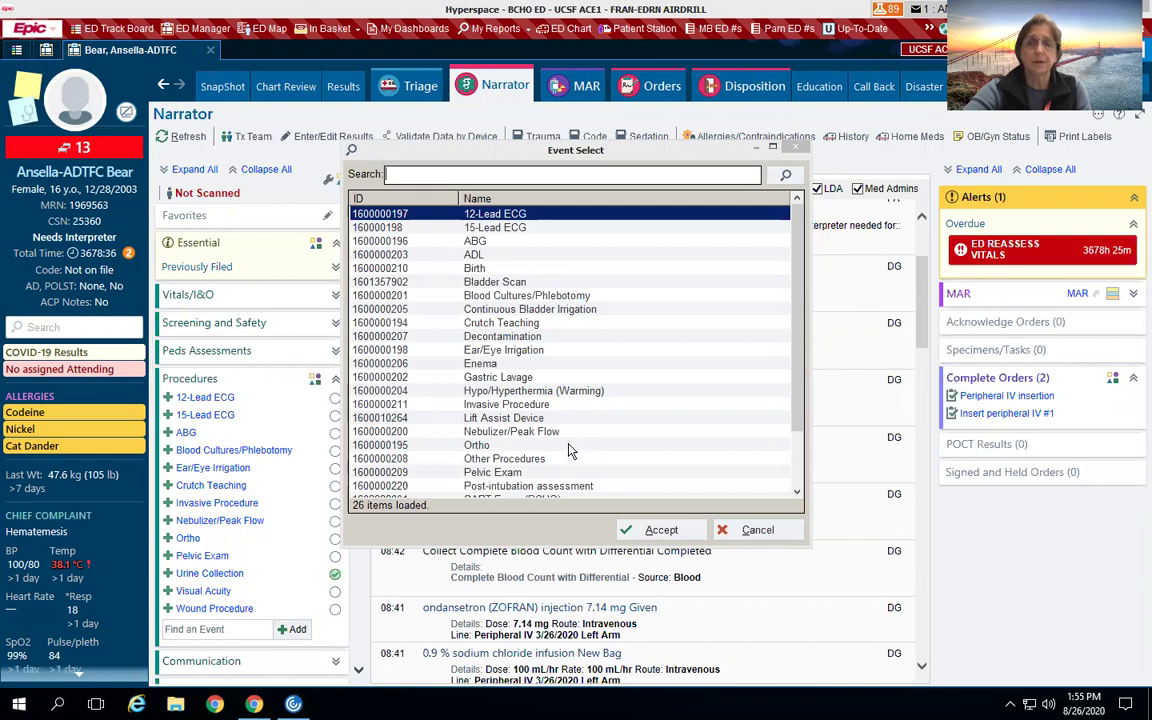
scroll(570, 451, "down", 2)
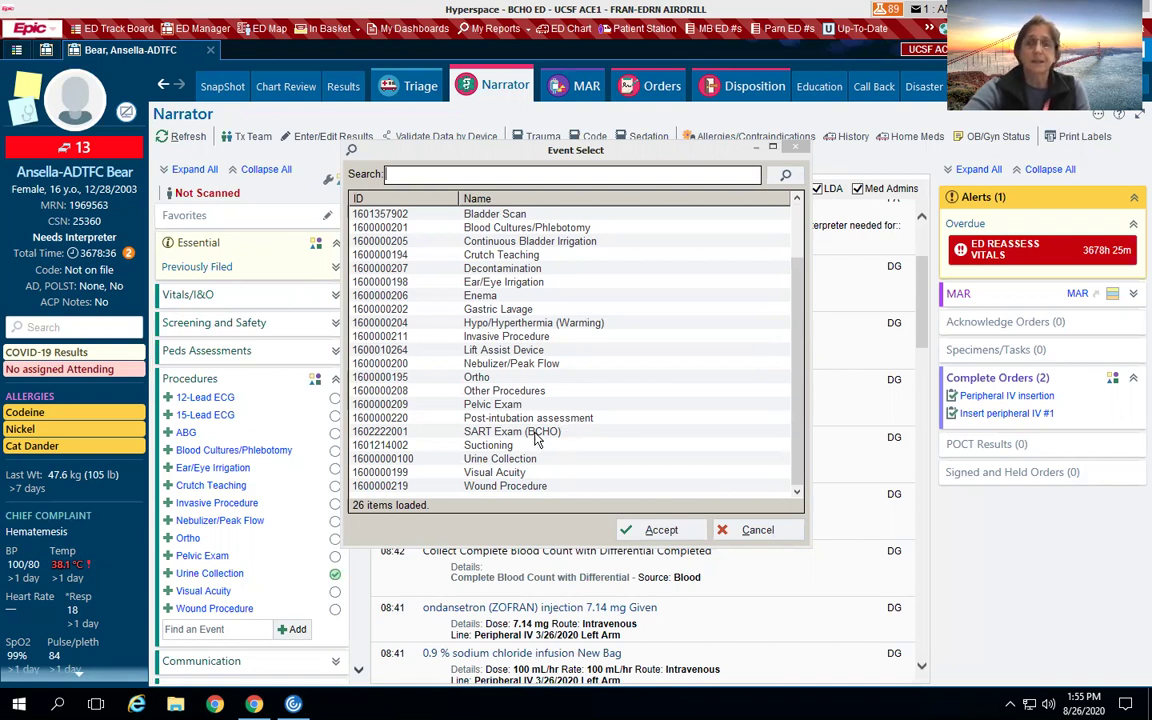
double_click(539, 436)
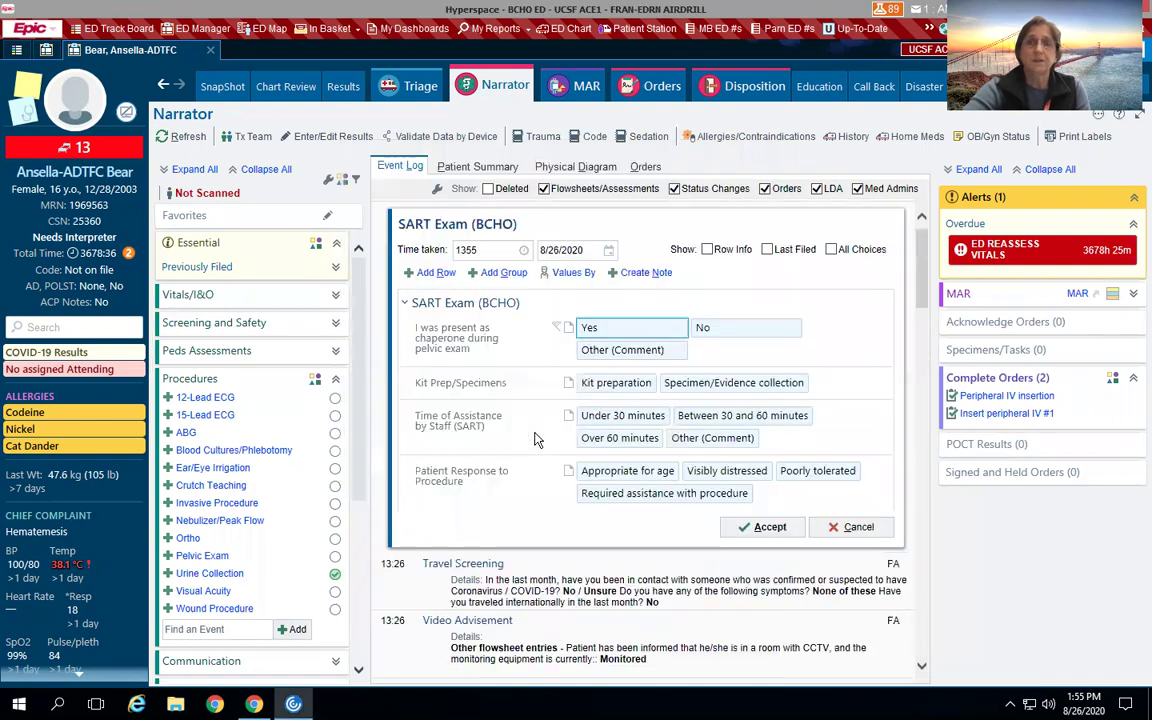
left_click(614, 333)
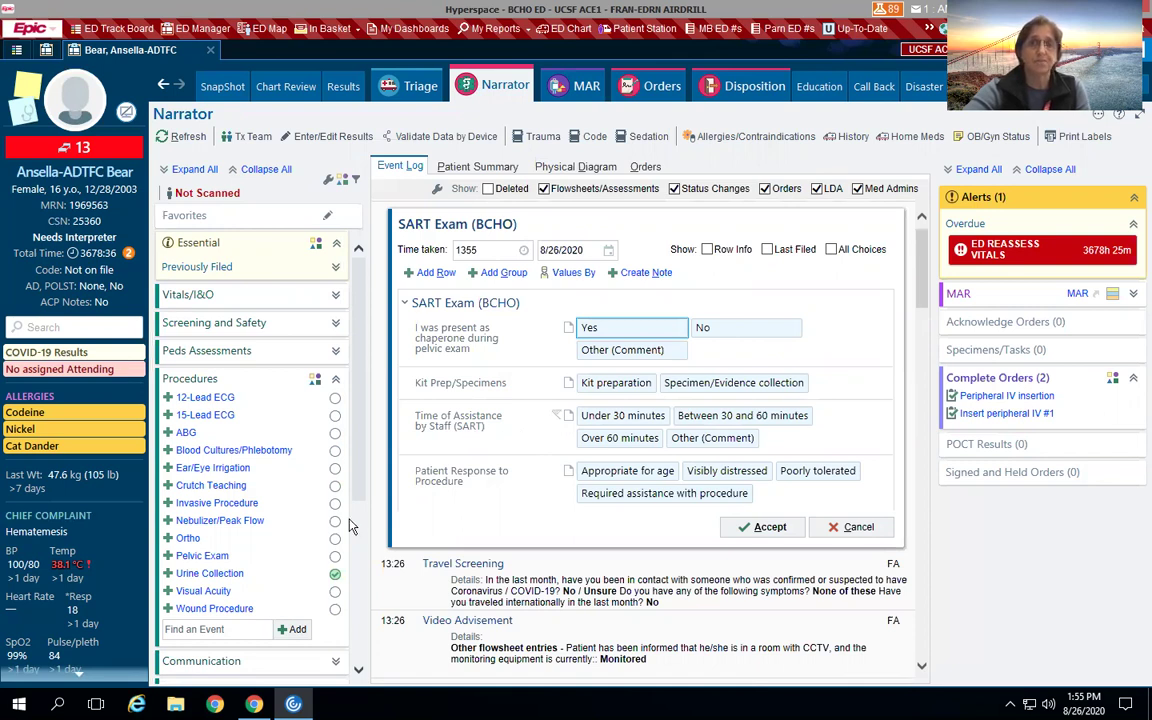
Add a Suctioning event from Event Select, then reopen the event list.
left_click(294, 630)
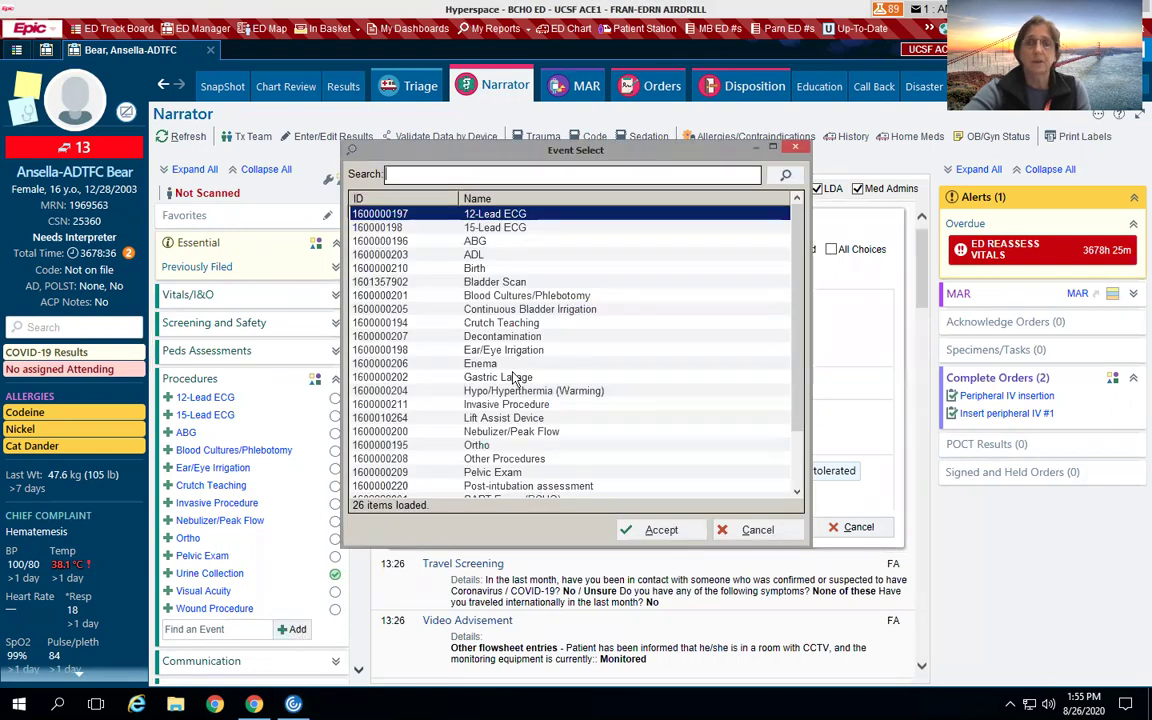
scroll(515, 378, "down", 2)
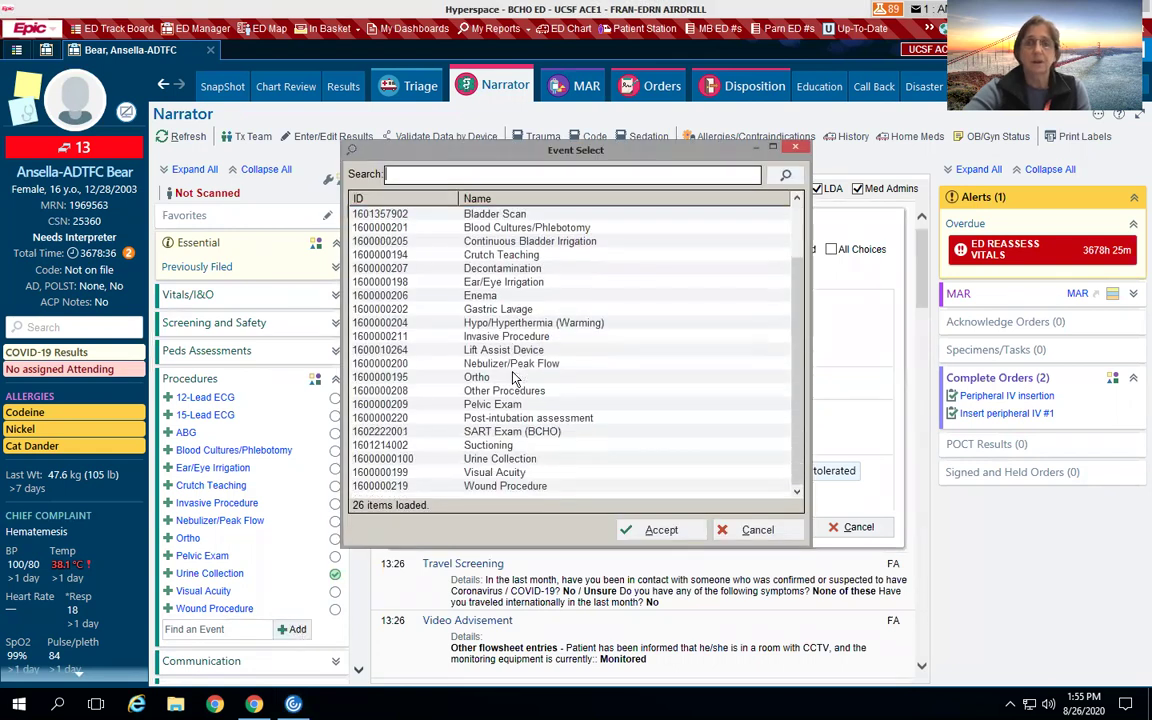
double_click(508, 447)
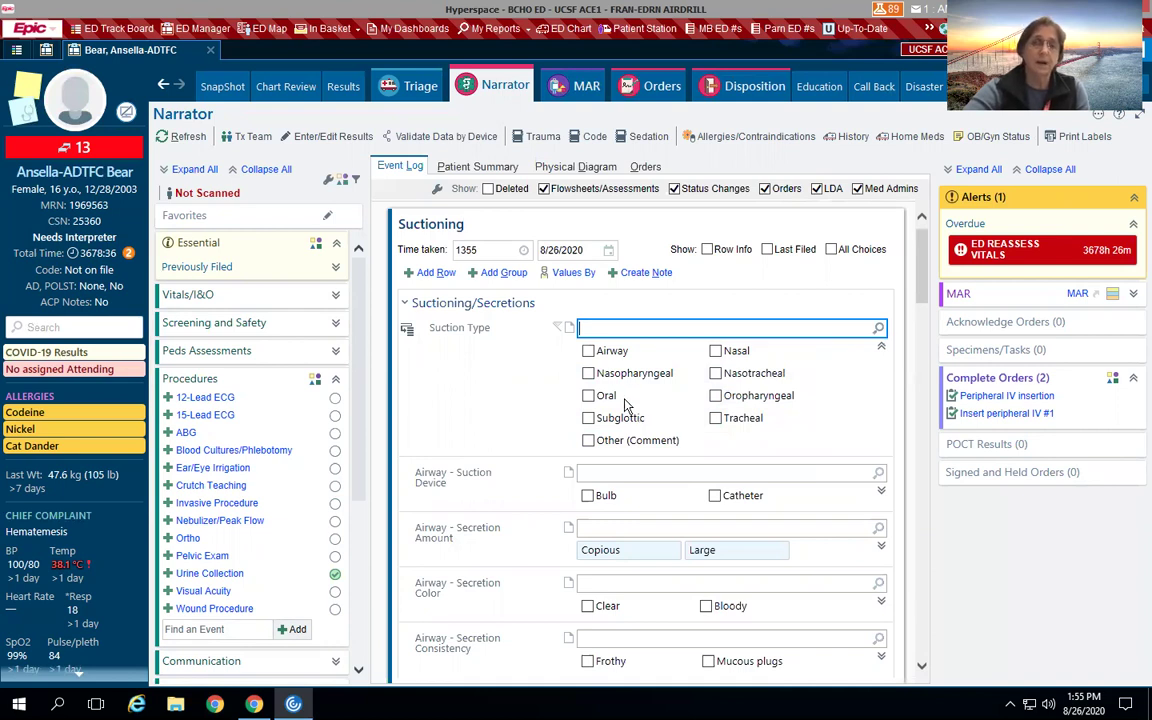
left_click(295, 629)
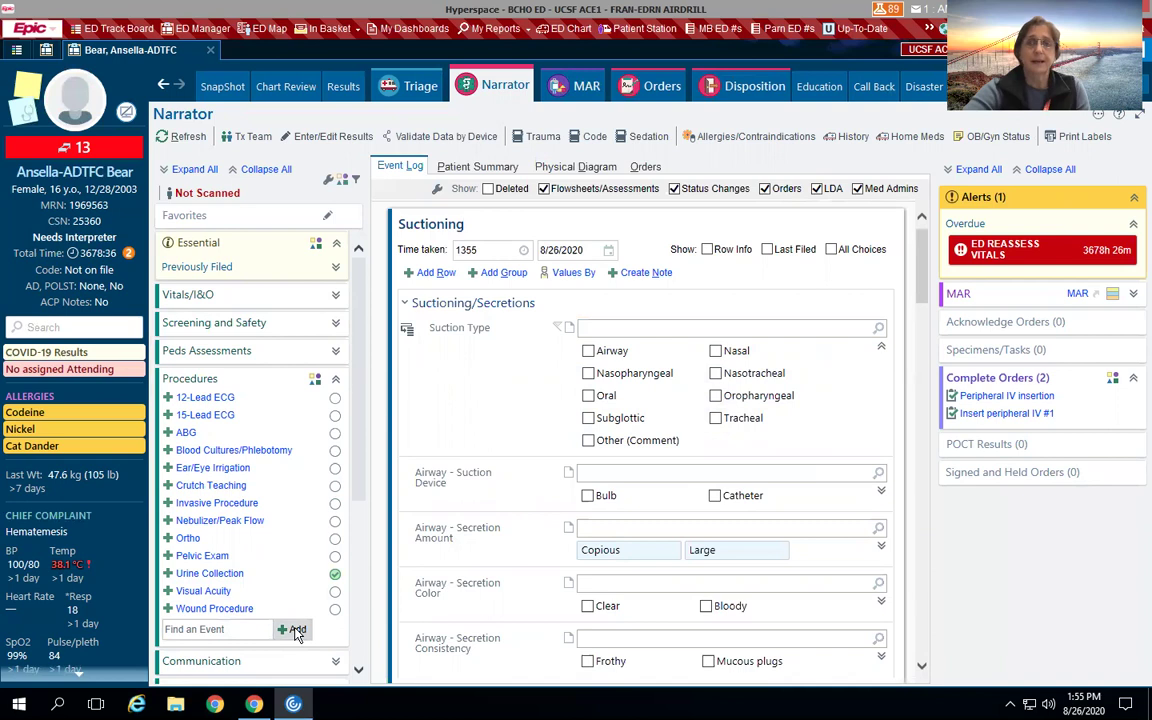
Add an Other Procedures event and mark CPR under Invasive Procedure.
scroll(527, 370, "down", 1)
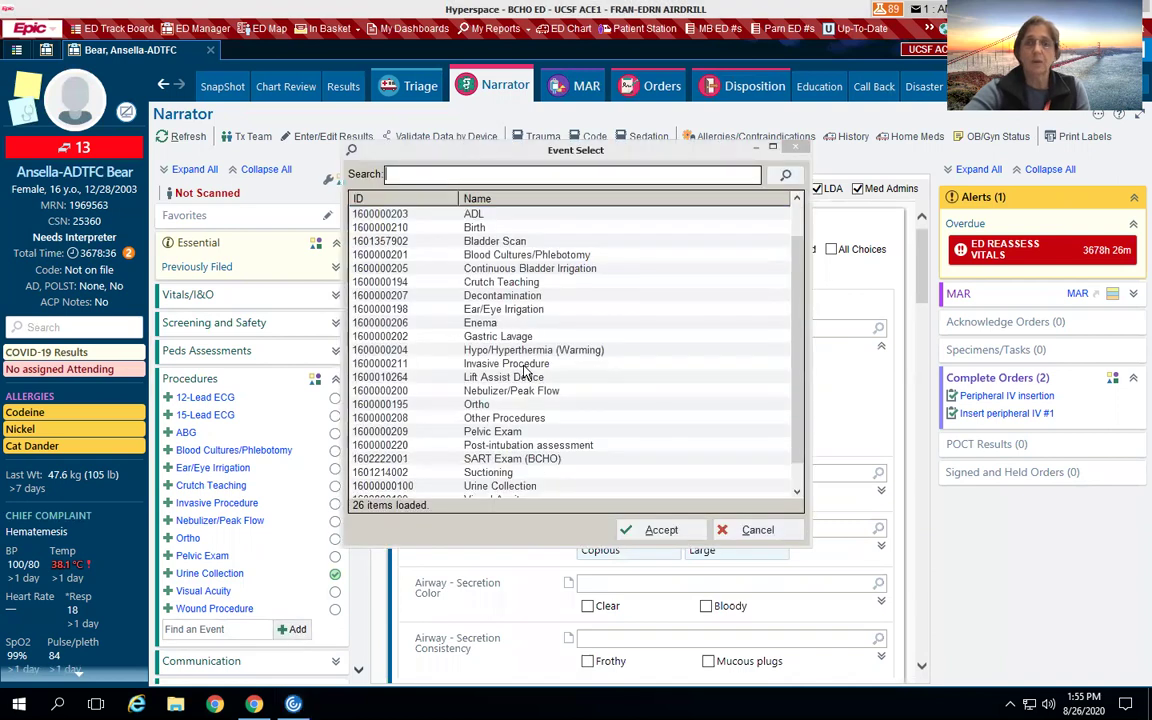
scroll(527, 370, "down", 1)
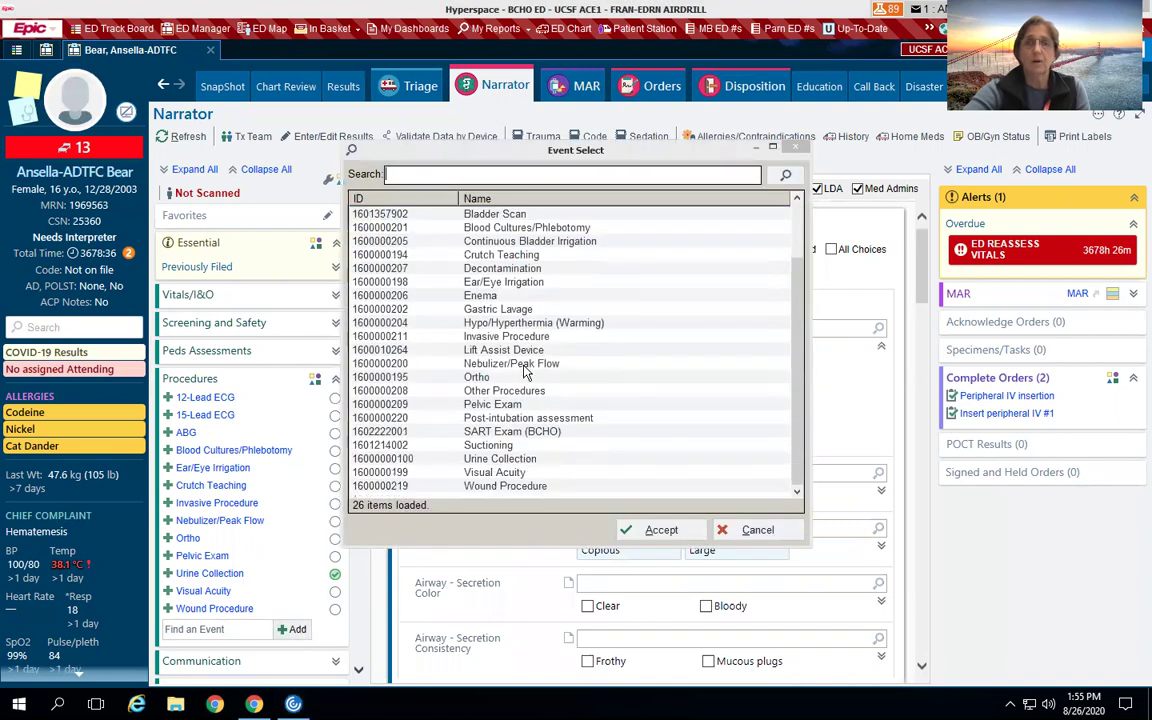
double_click(483, 391)
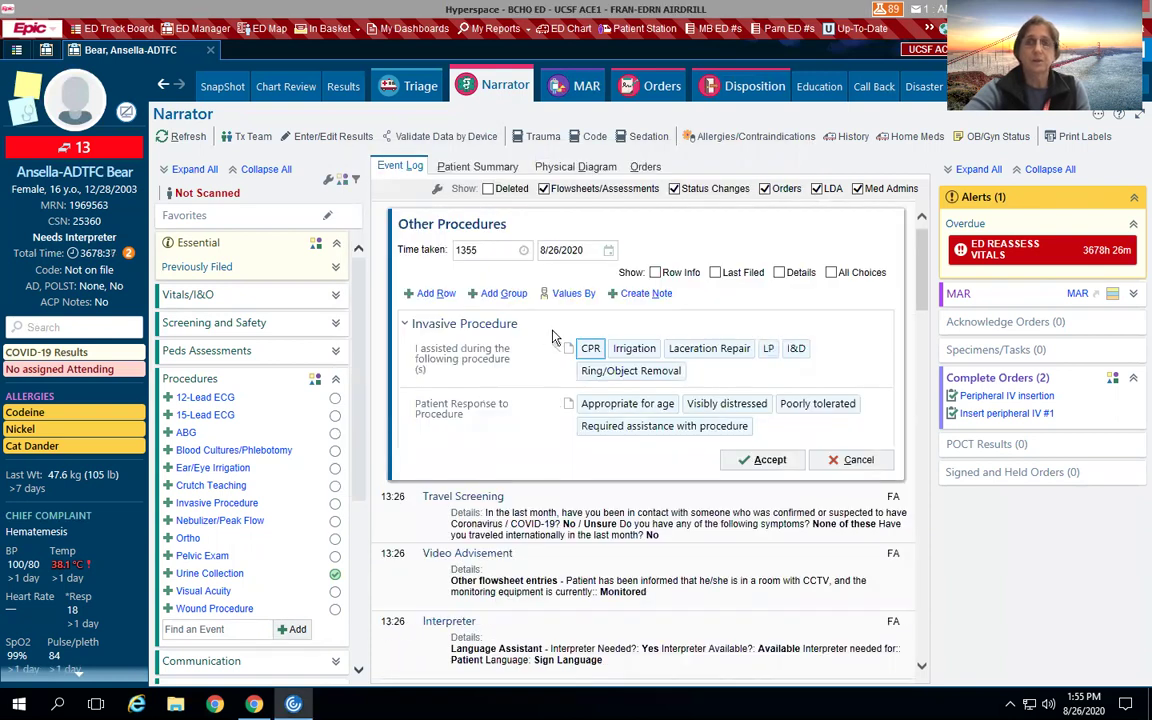
left_click(588, 349)
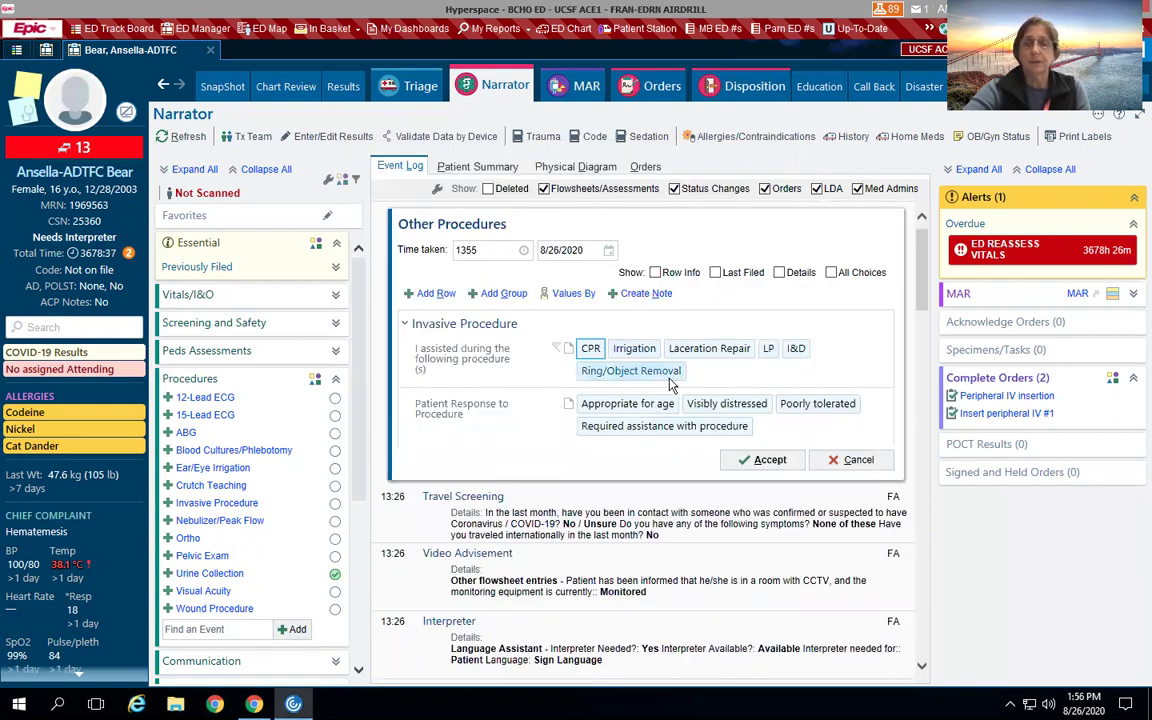